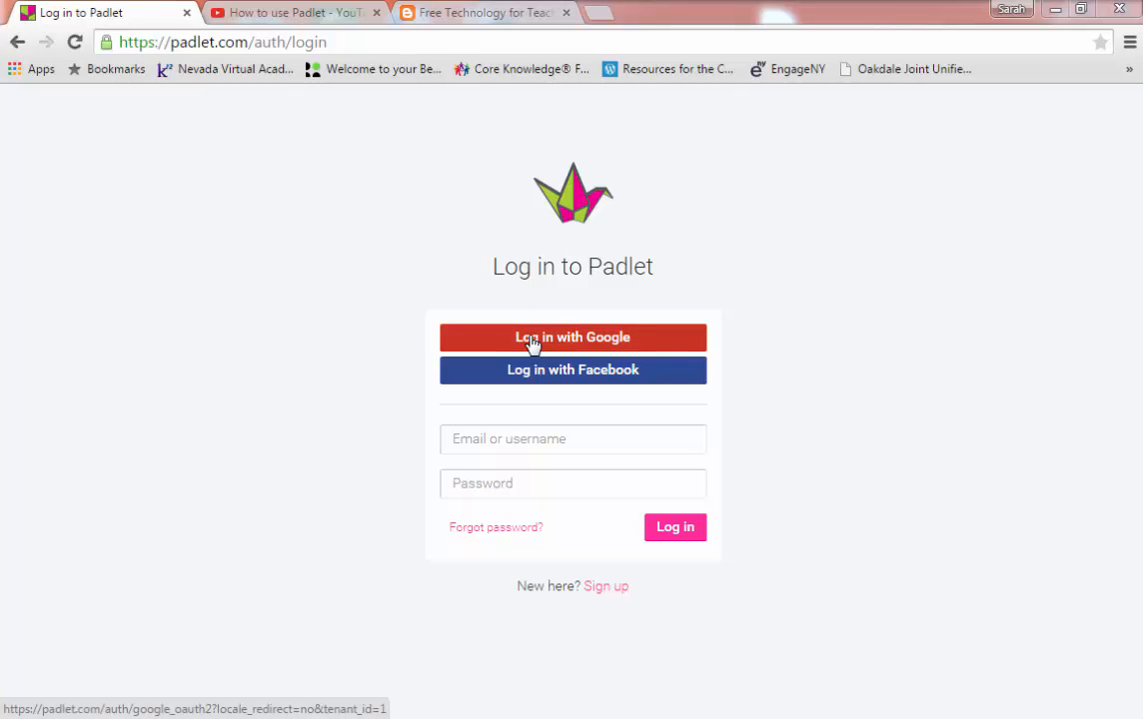
Step: Sign in to Padlet with a Google account
click(532, 341)
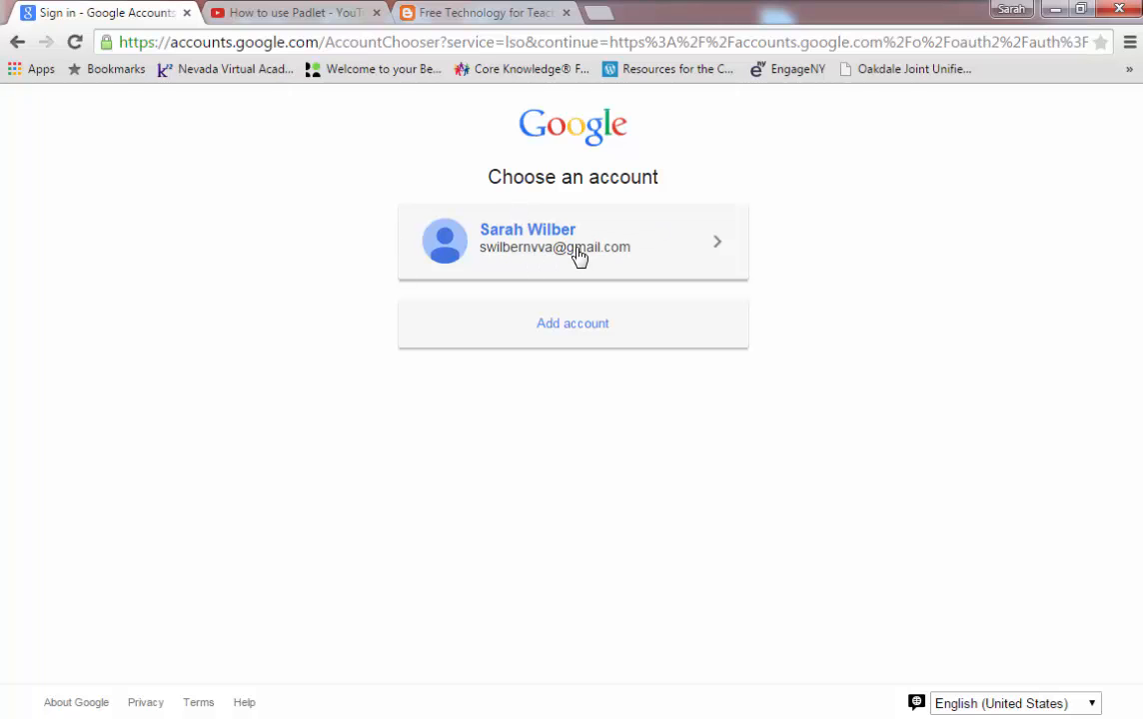
click(626, 248)
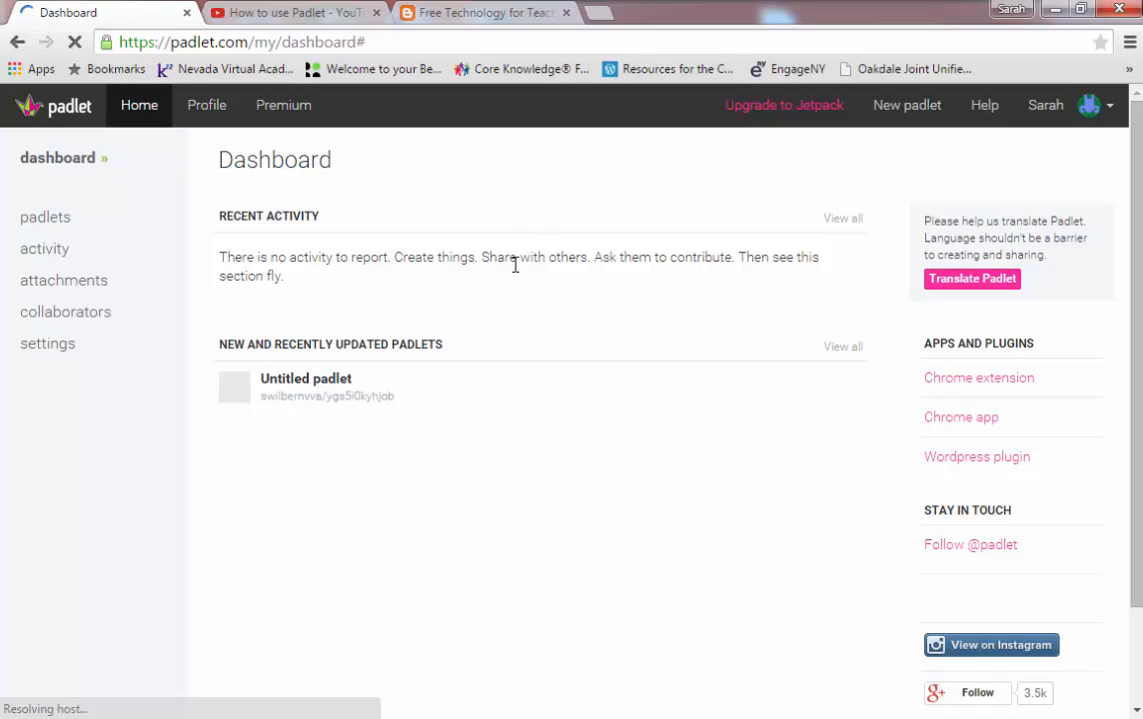
Step: Create a new blank padlet from the dashboard
click(912, 112)
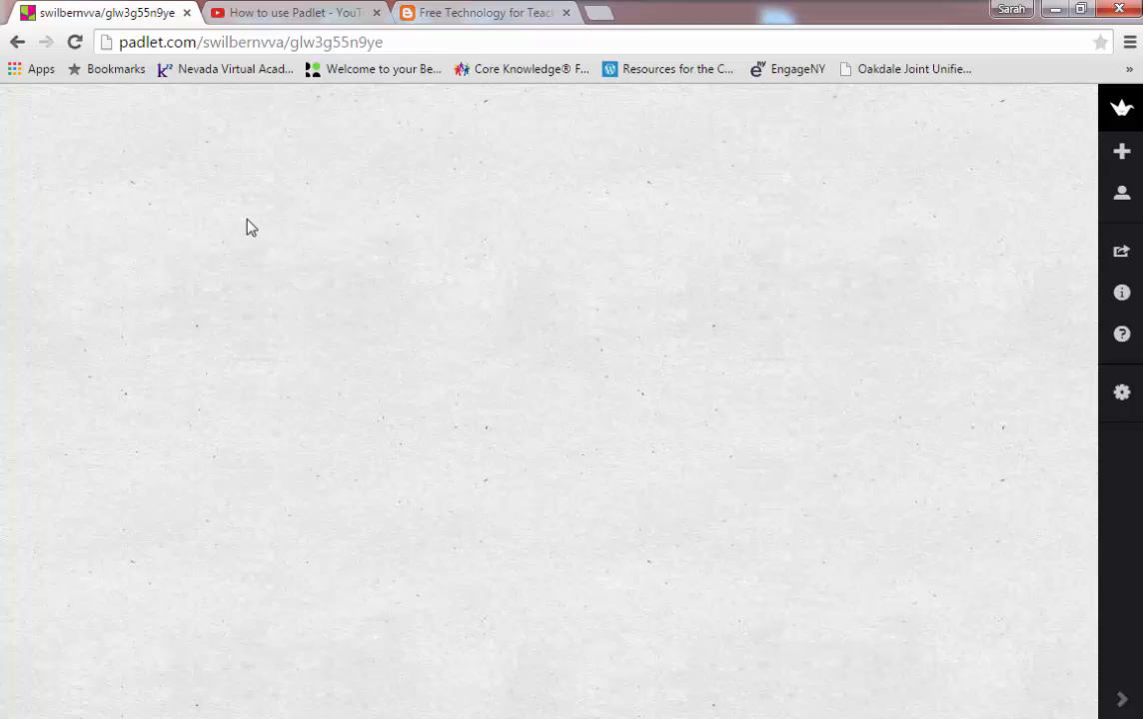
Step: Add a first post titled with the teacher's name and the text 'write their response'
double_click(176, 220)
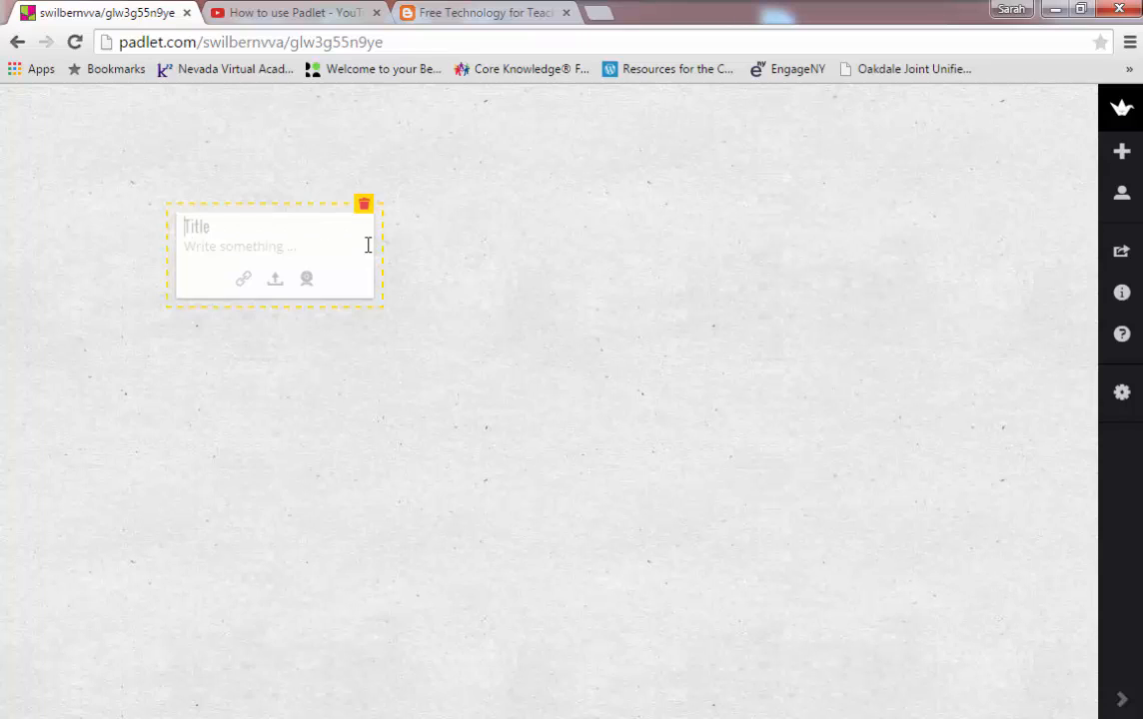
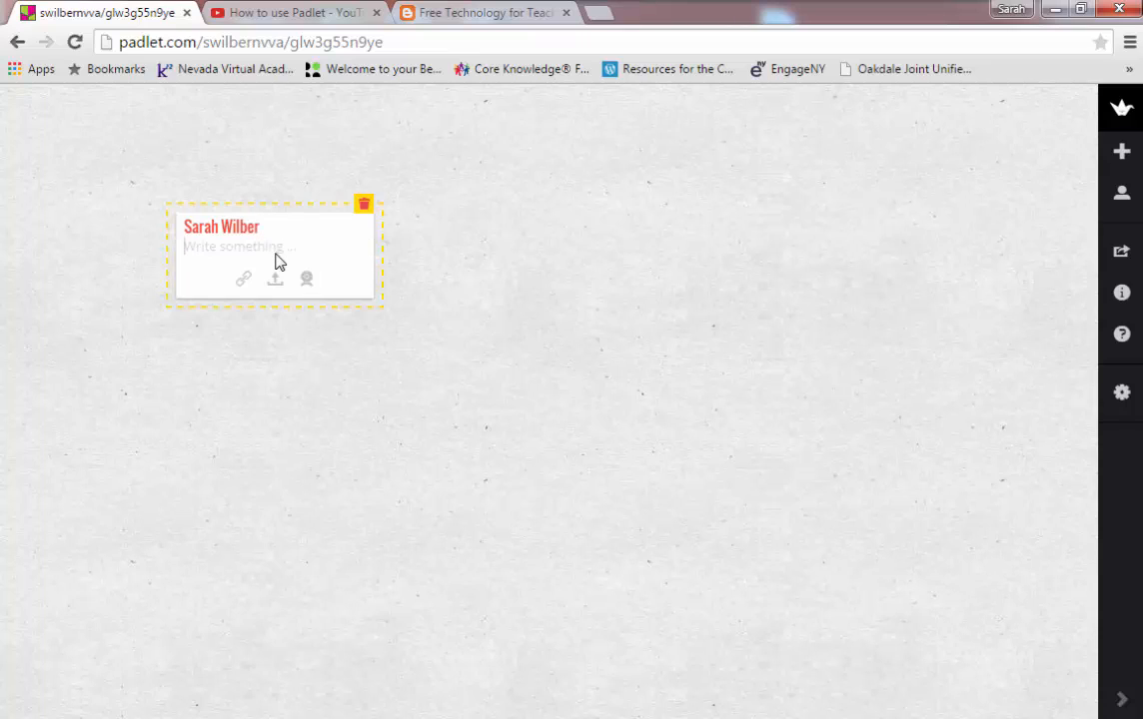
text(write their response...)
Step: Start a second post beside the first, titled with the teacher's name
click(502, 229)
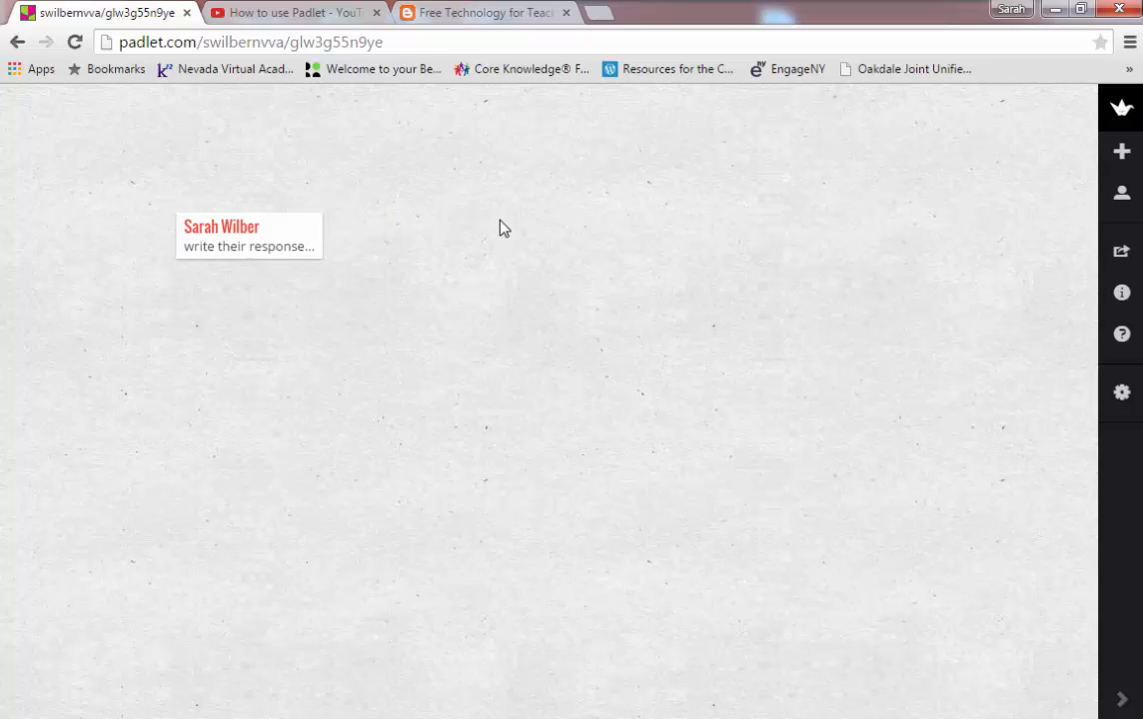
double_click(503, 230)
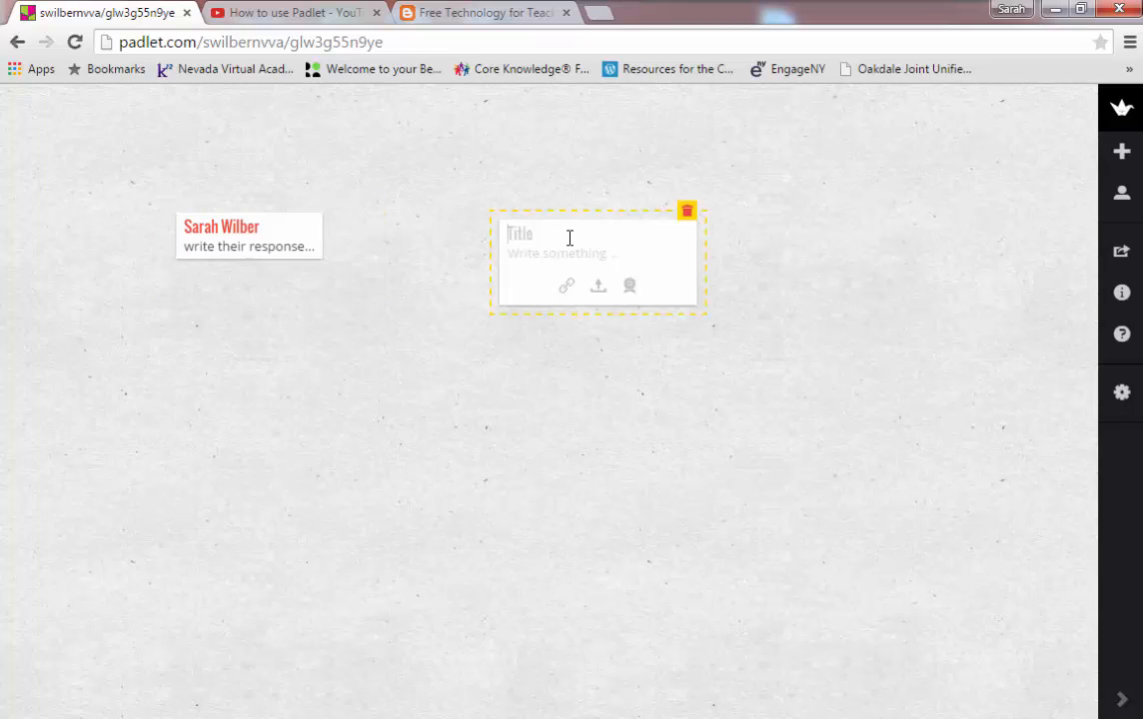
Step: Attach the Free Technology for Teachers site link to the second post, then begin a third post
click(566, 287)
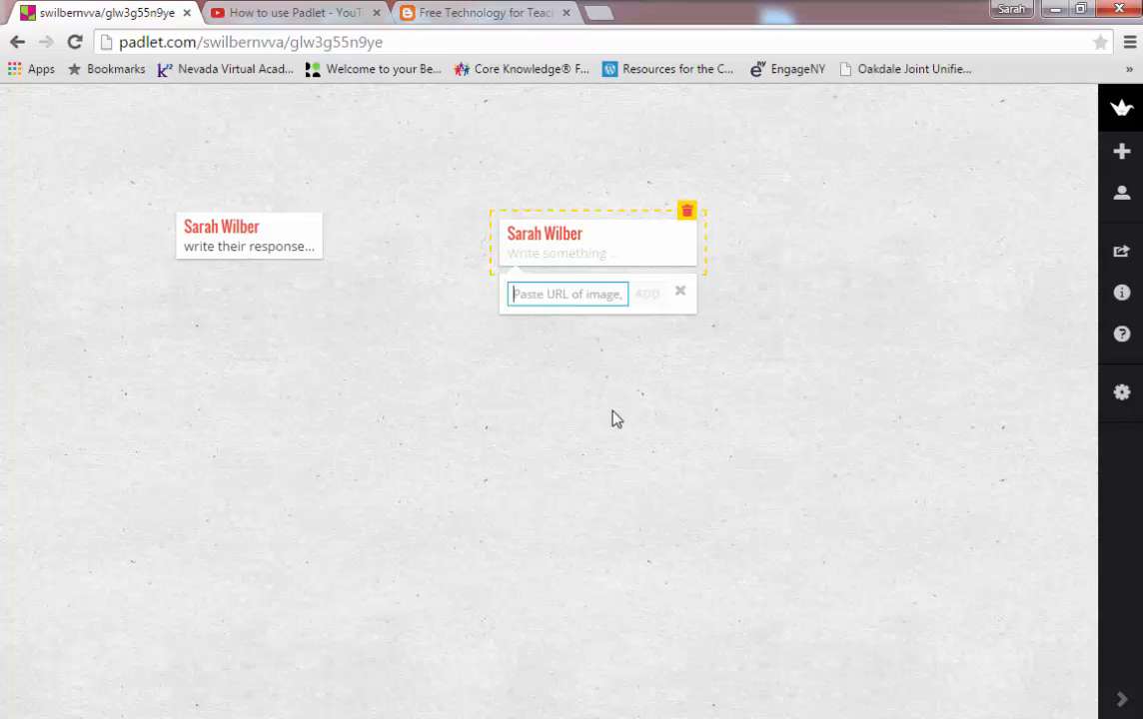
click(468, 13)
click(439, 40)
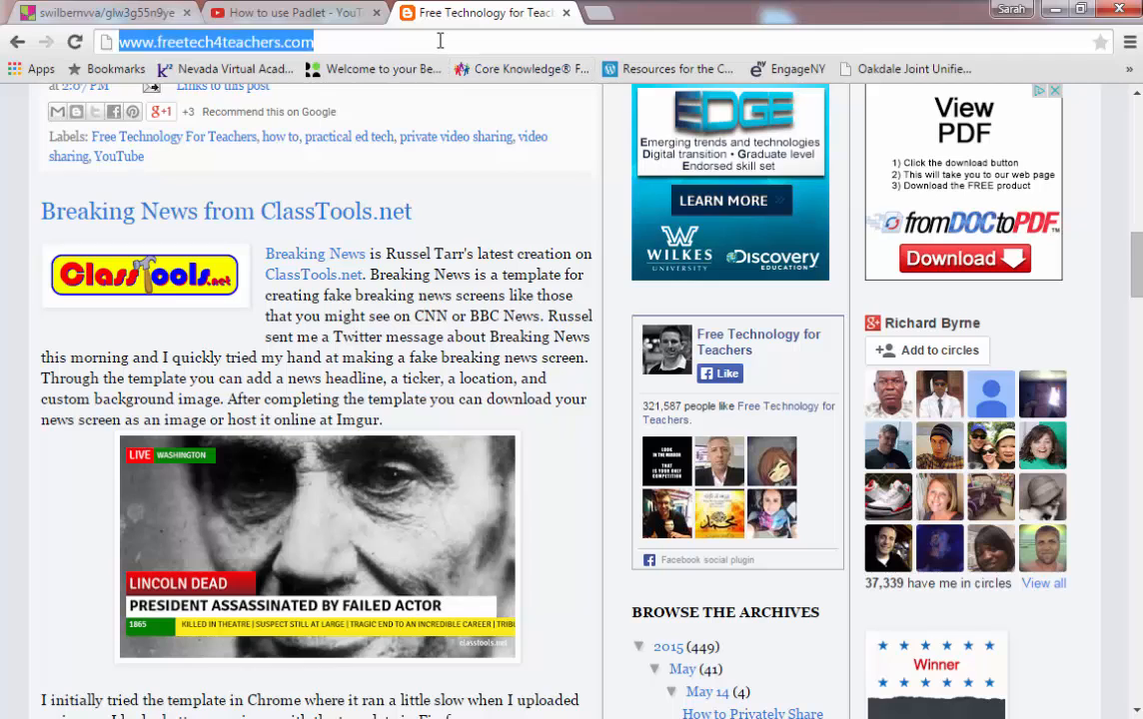
click(110, 12)
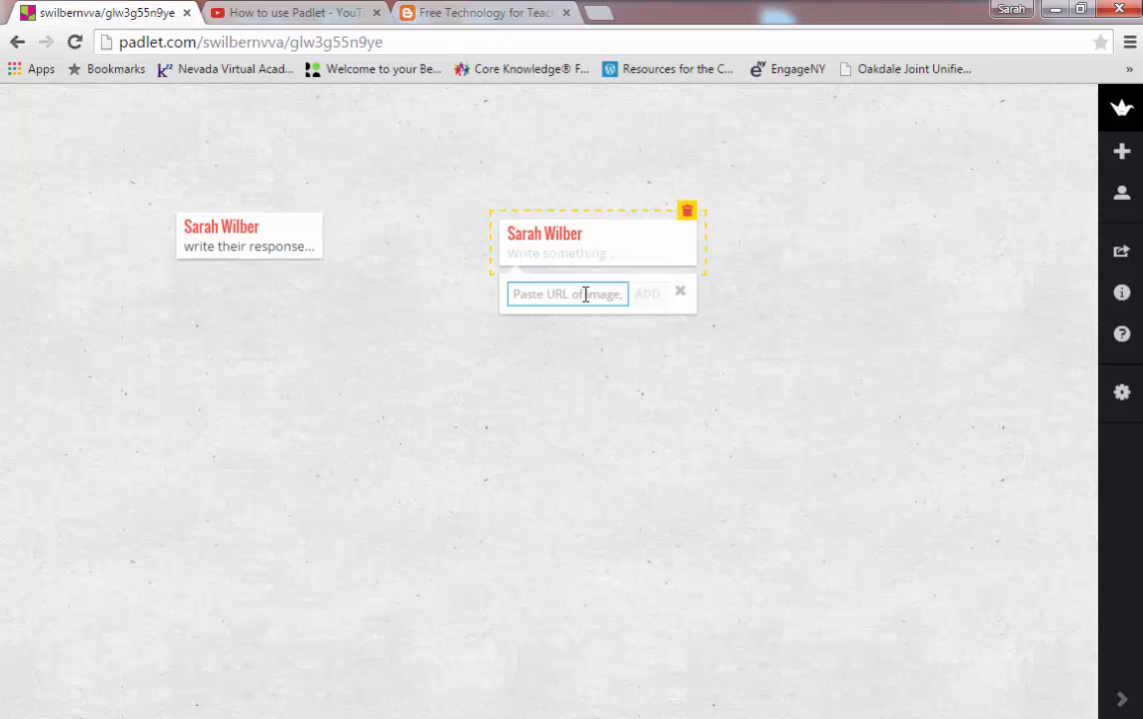
key(ctrl+v)
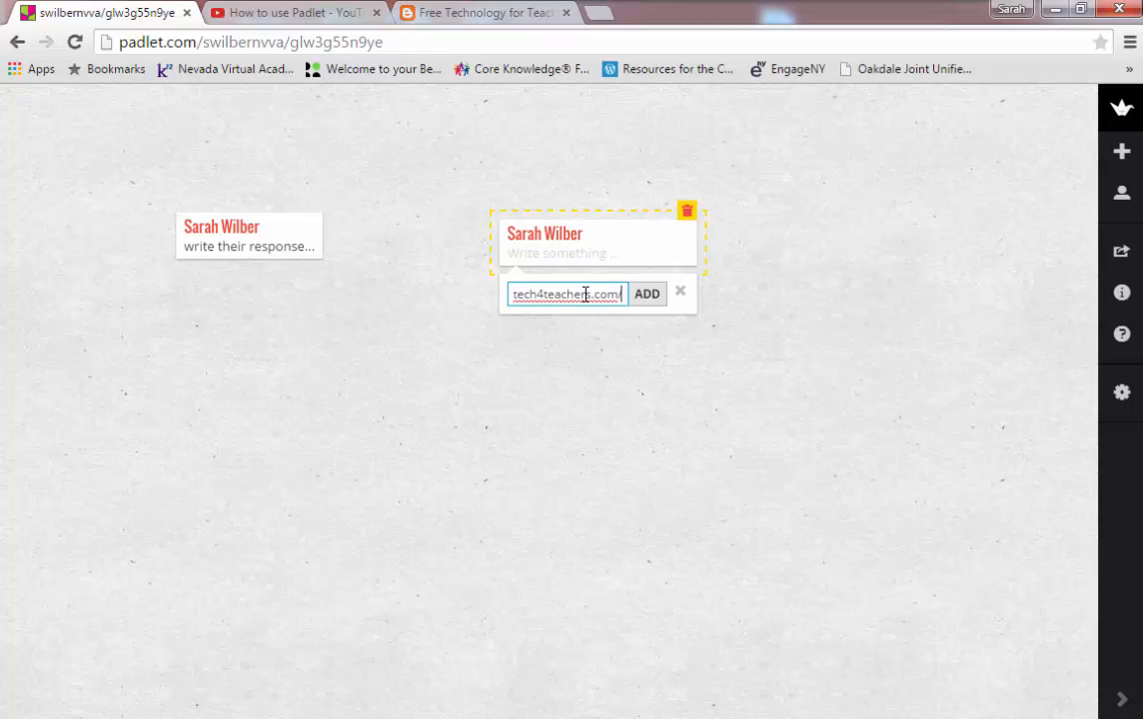
click(645, 296)
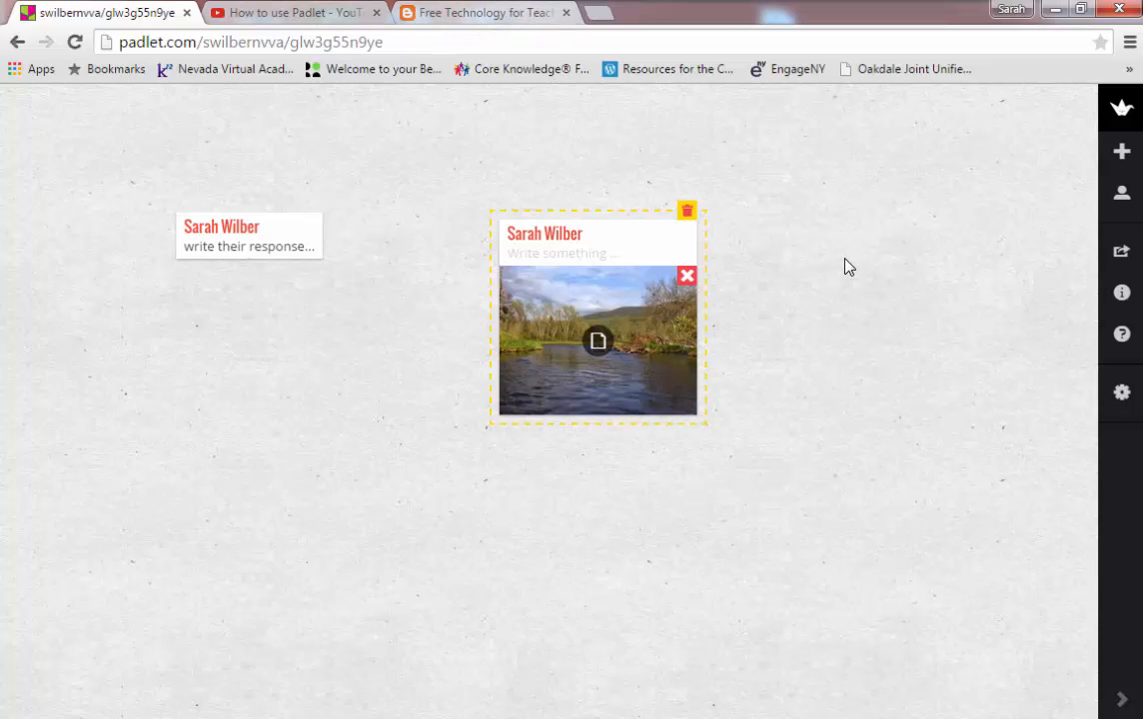
double_click(814, 220)
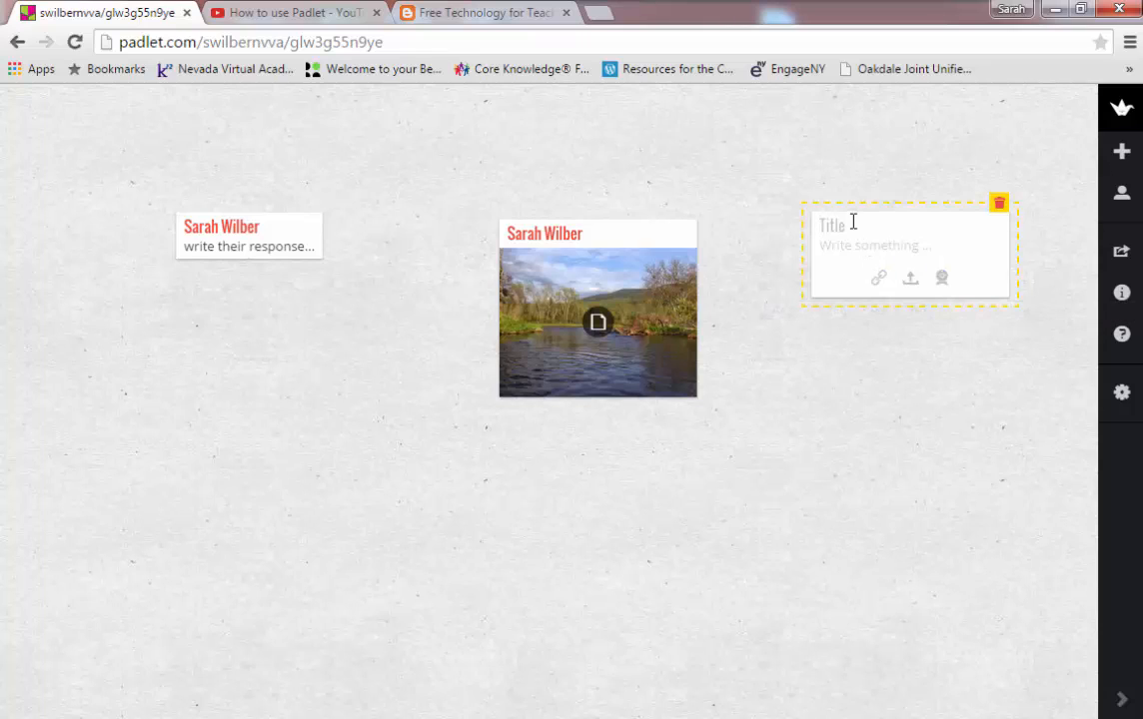
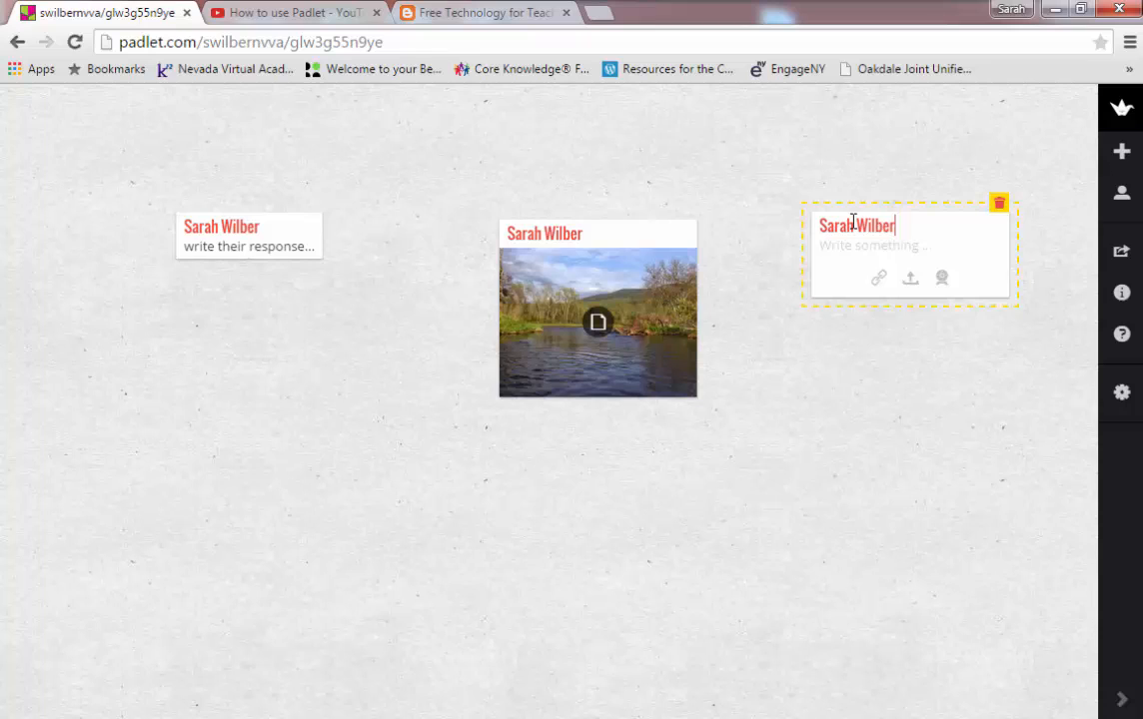
Step: Title the third post with the teacher's name and add a webcam snapshot of a handwritten sheet
click(940, 282)
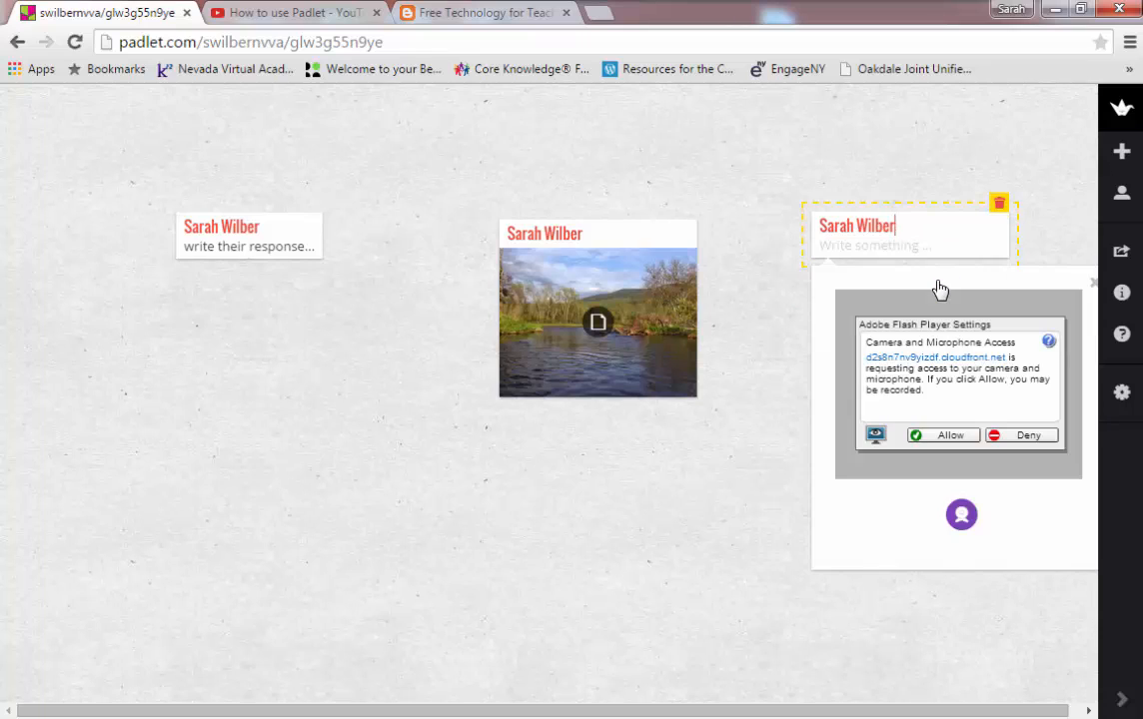
click(946, 436)
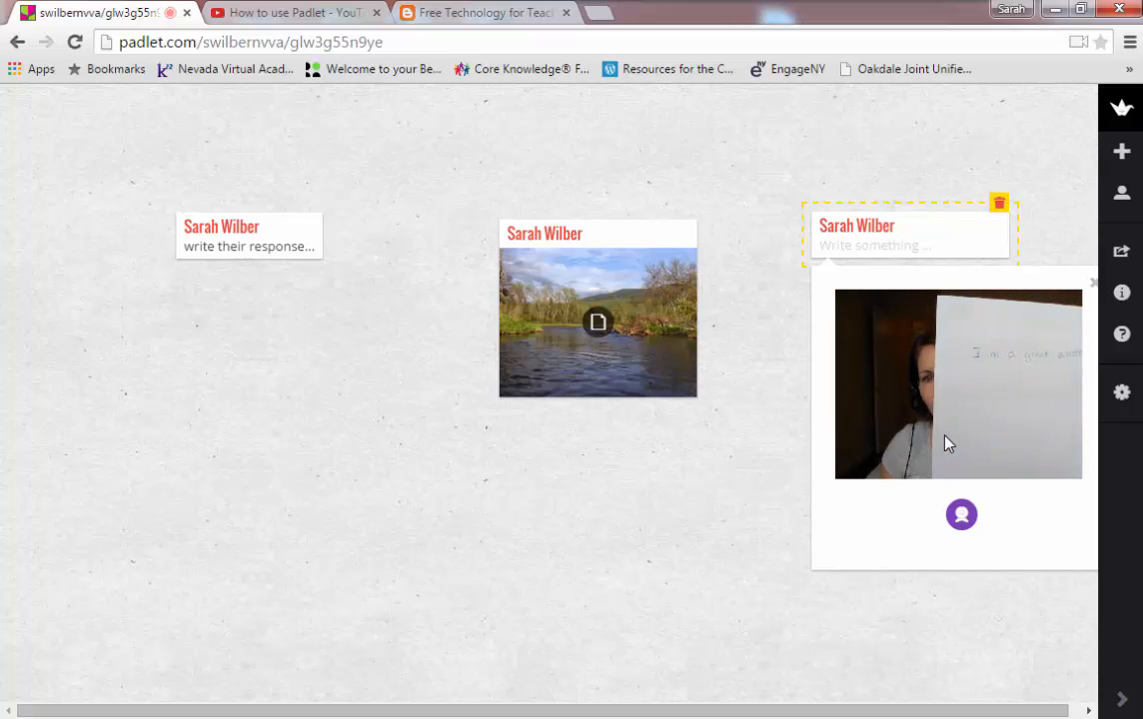
click(965, 524)
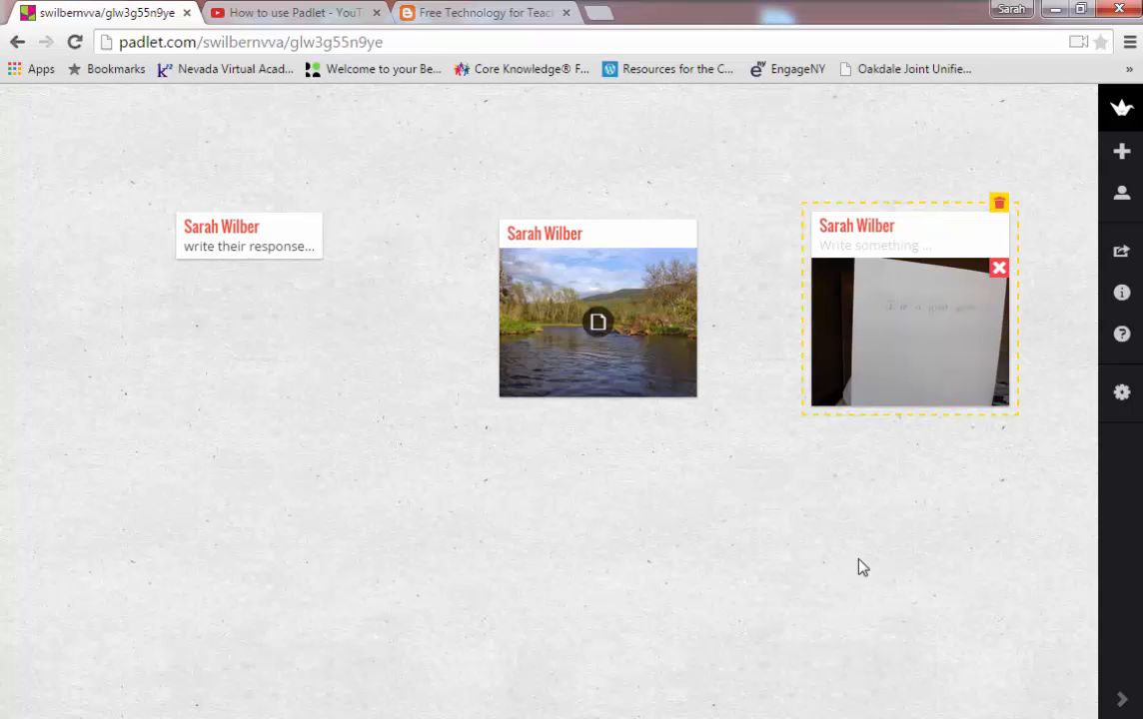
Step: Drop the Writer's Workshop PowerPoint file from the desktop onto the wall
click(1078, 9)
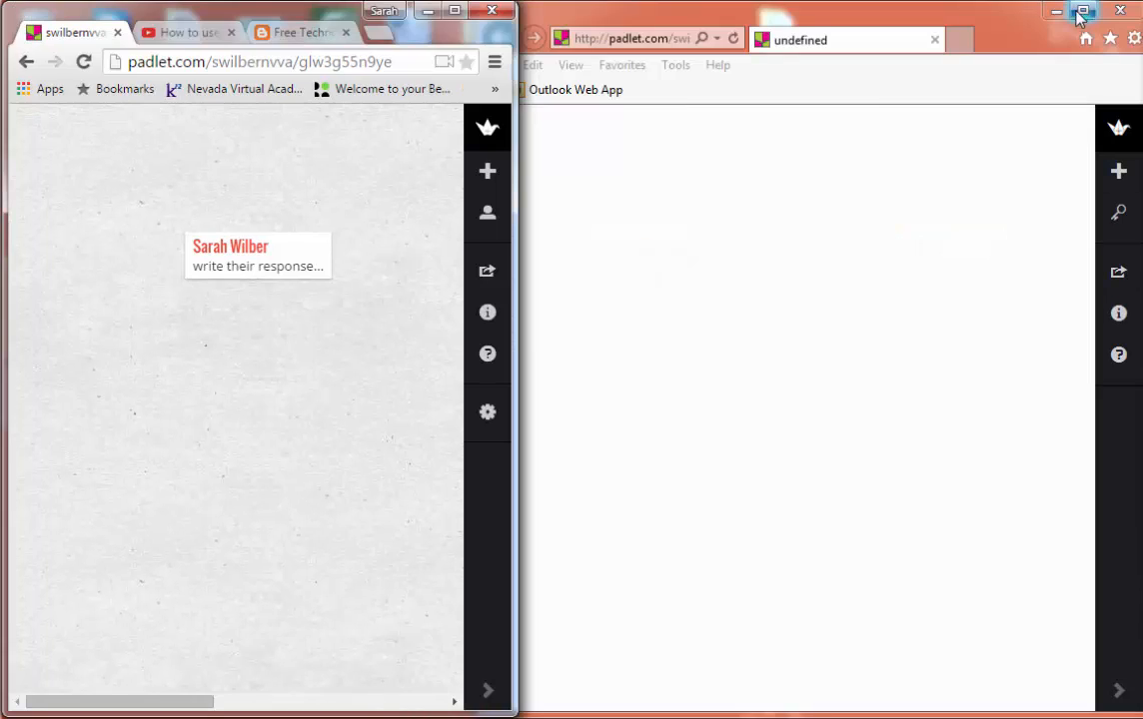
click(1062, 10)
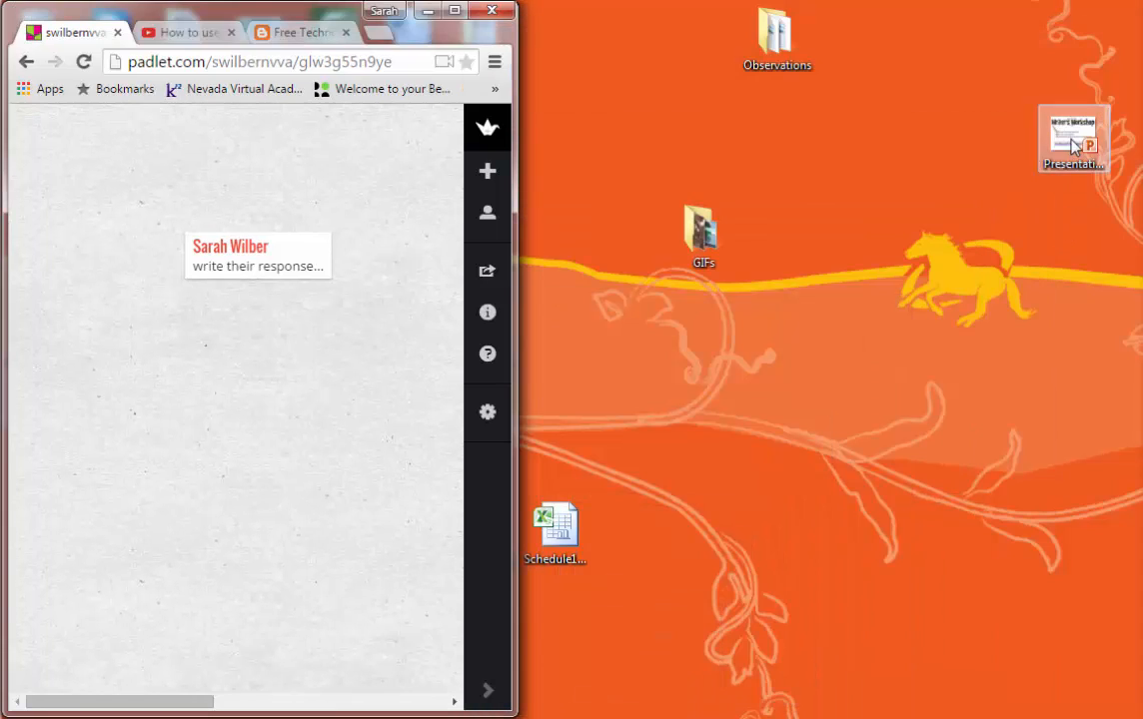
drag(513, 300, 837, 272)
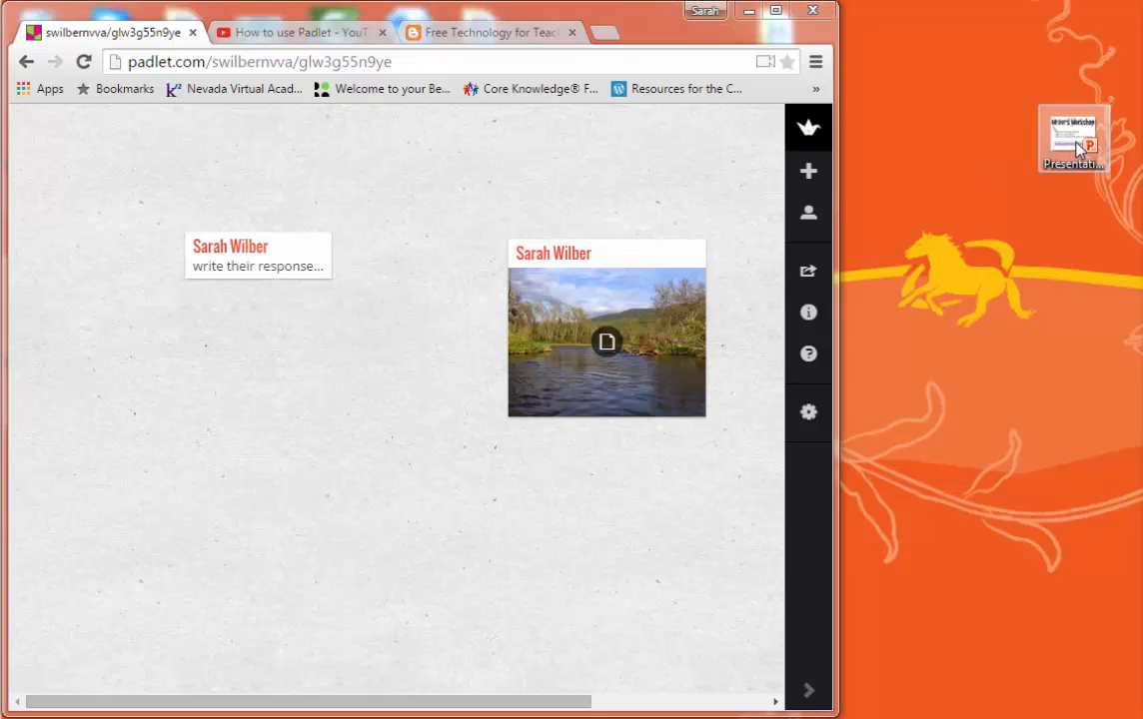
drag(1079, 150, 288, 385)
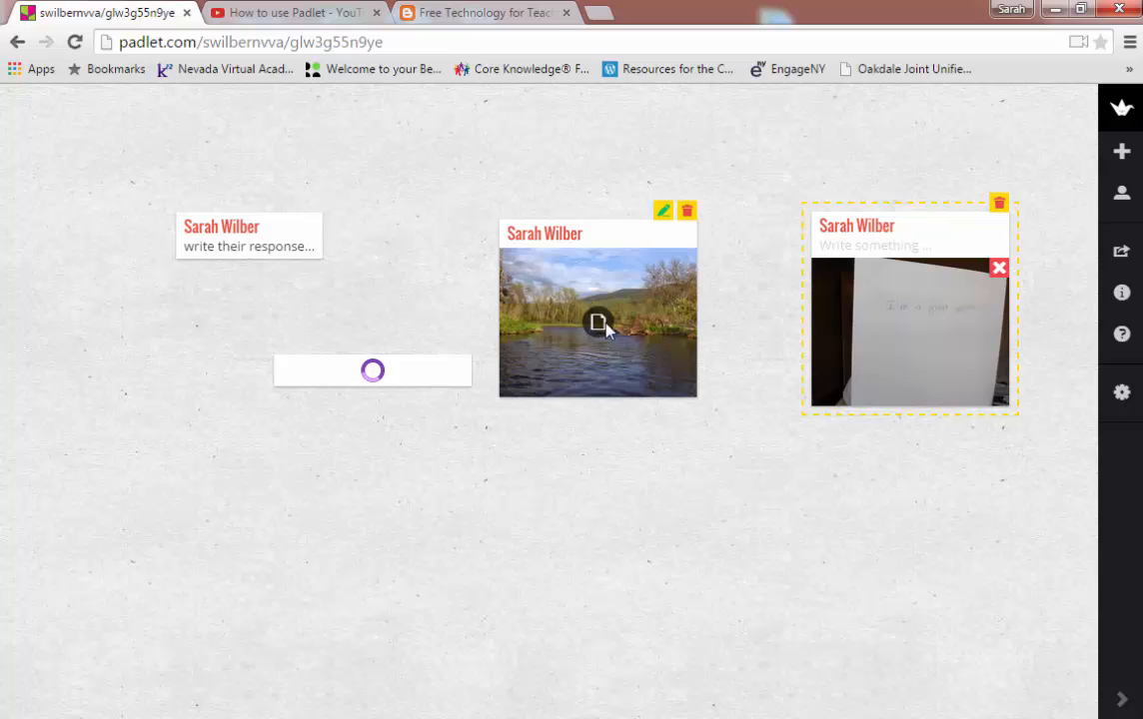
Step: Open the uploaded presentation attachment to check it, then close it
click(503, 14)
click(145, 12)
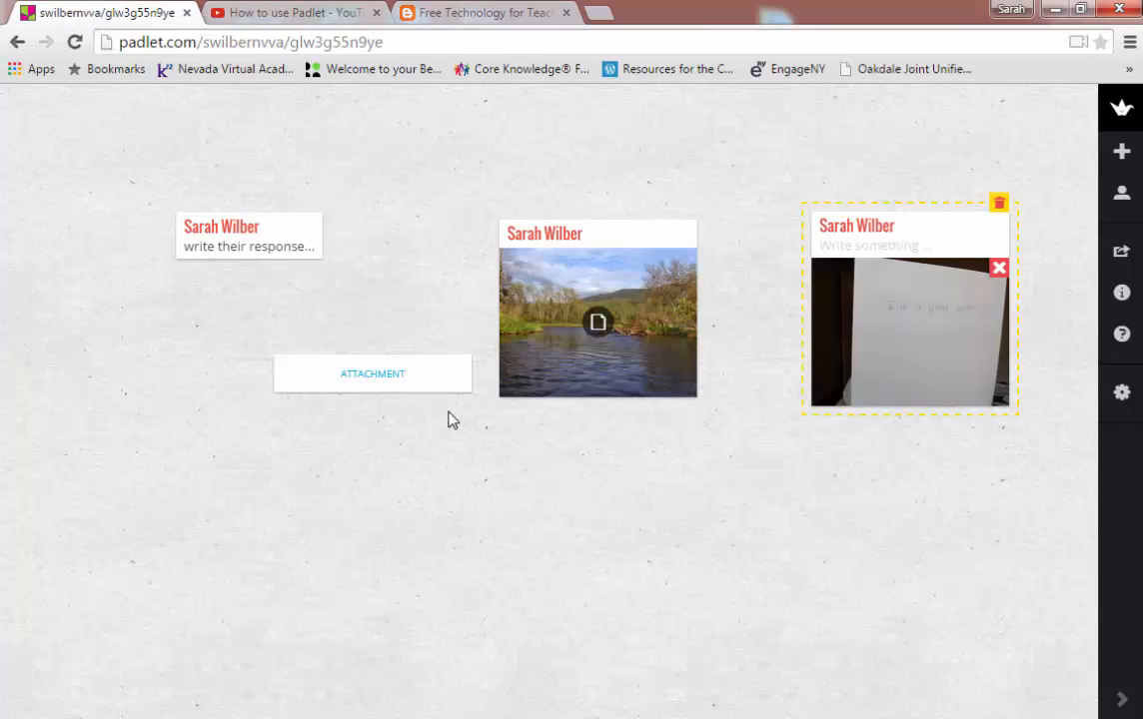
click(372, 375)
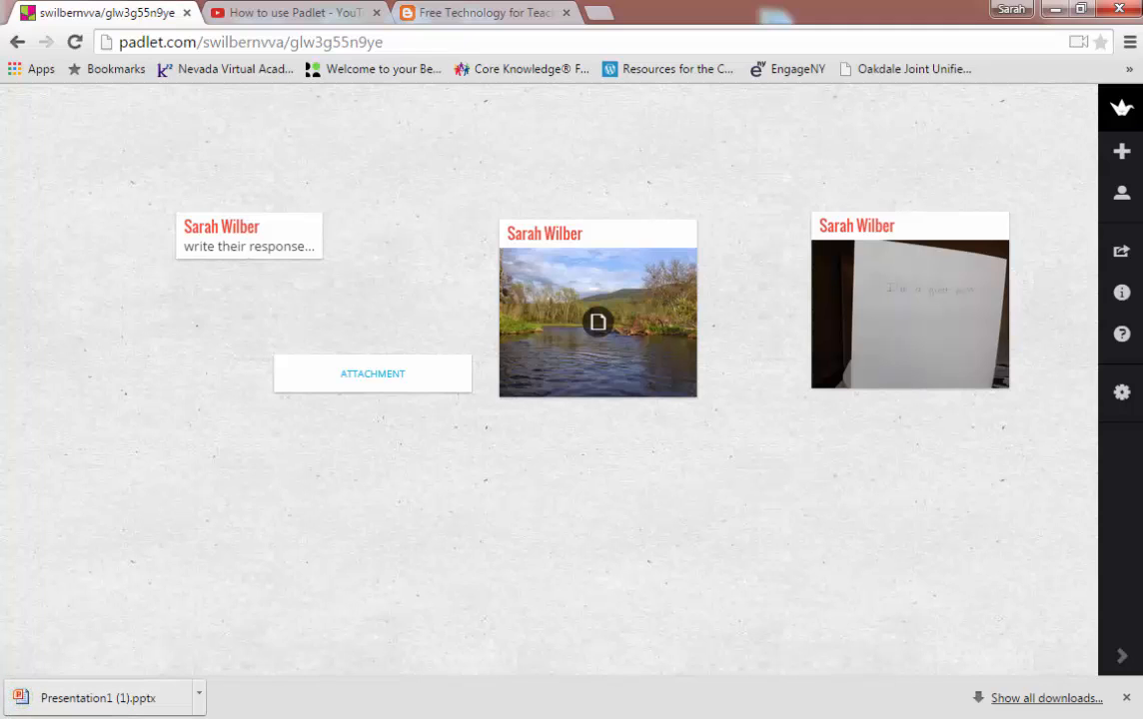
click(138, 710)
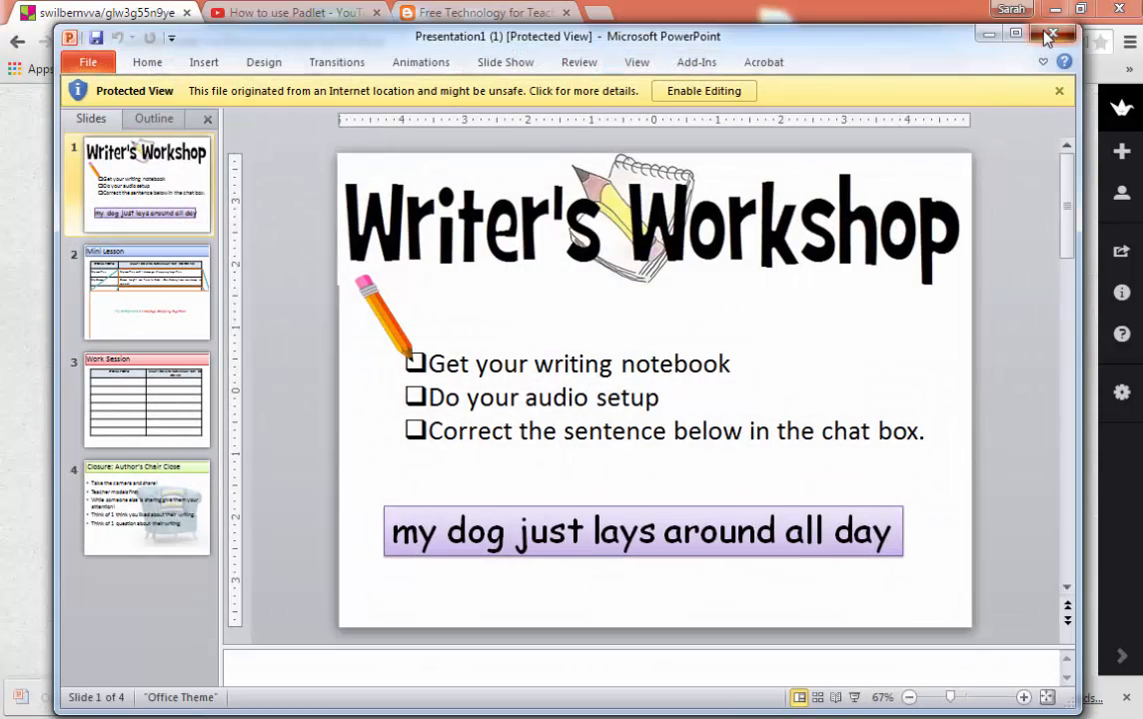
click(951, 30)
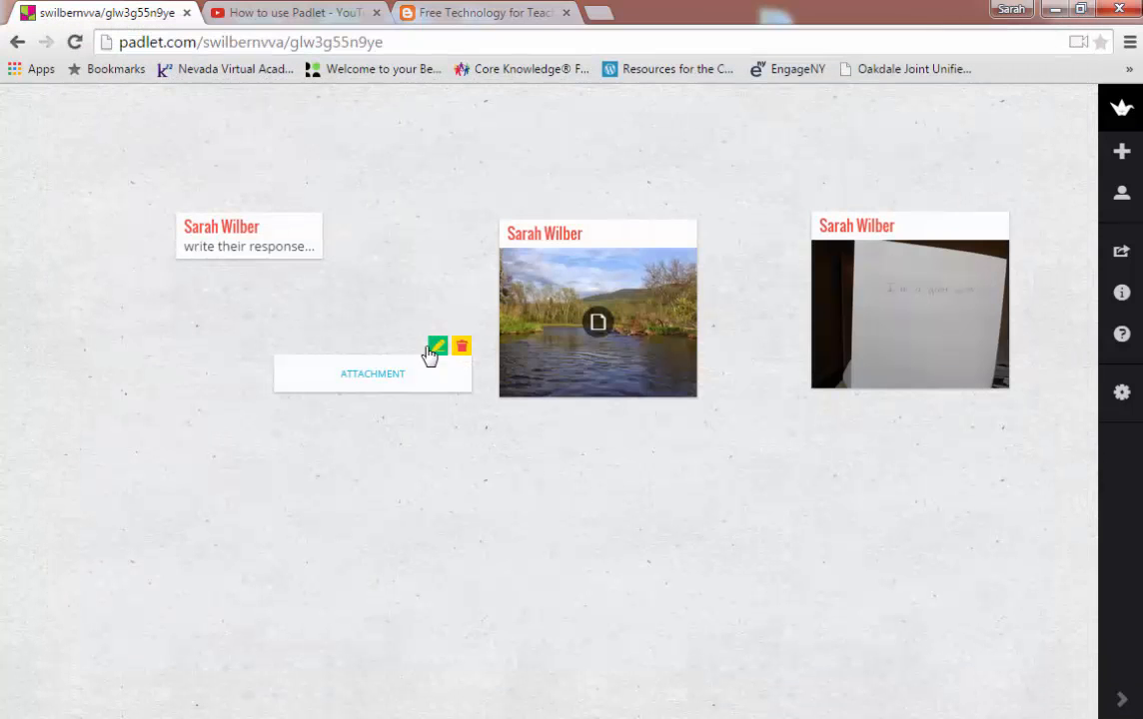
Step: Title the presentation attachment post with the author's name
click(438, 349)
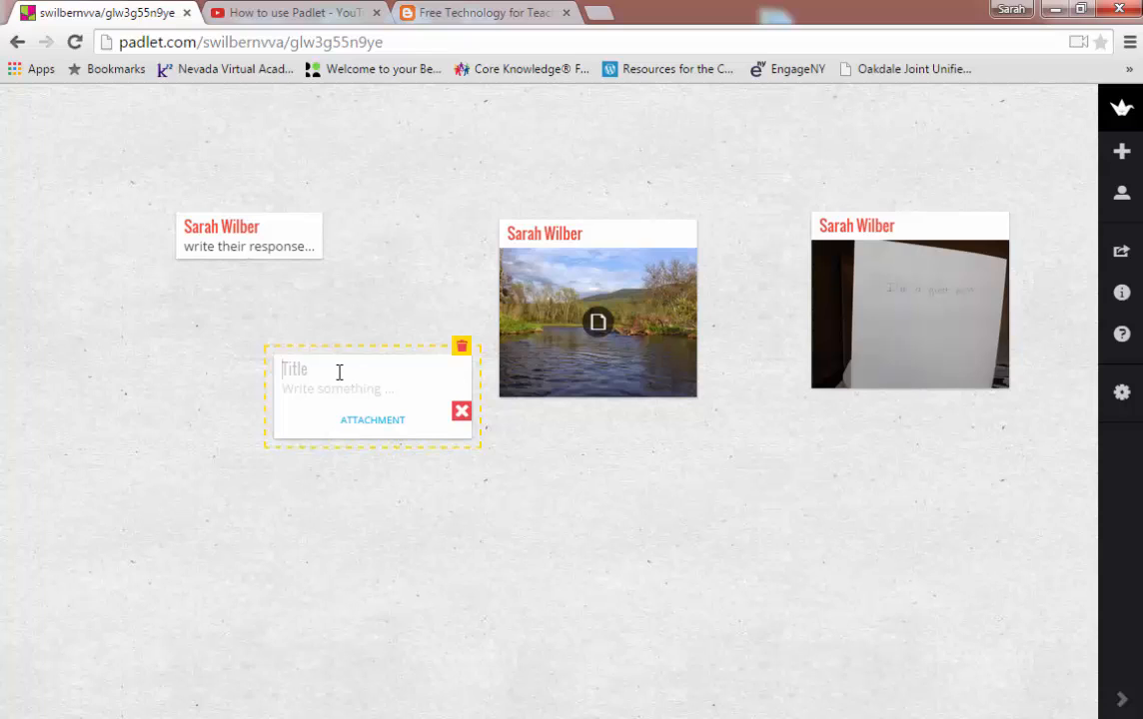
click(339, 372)
click(477, 566)
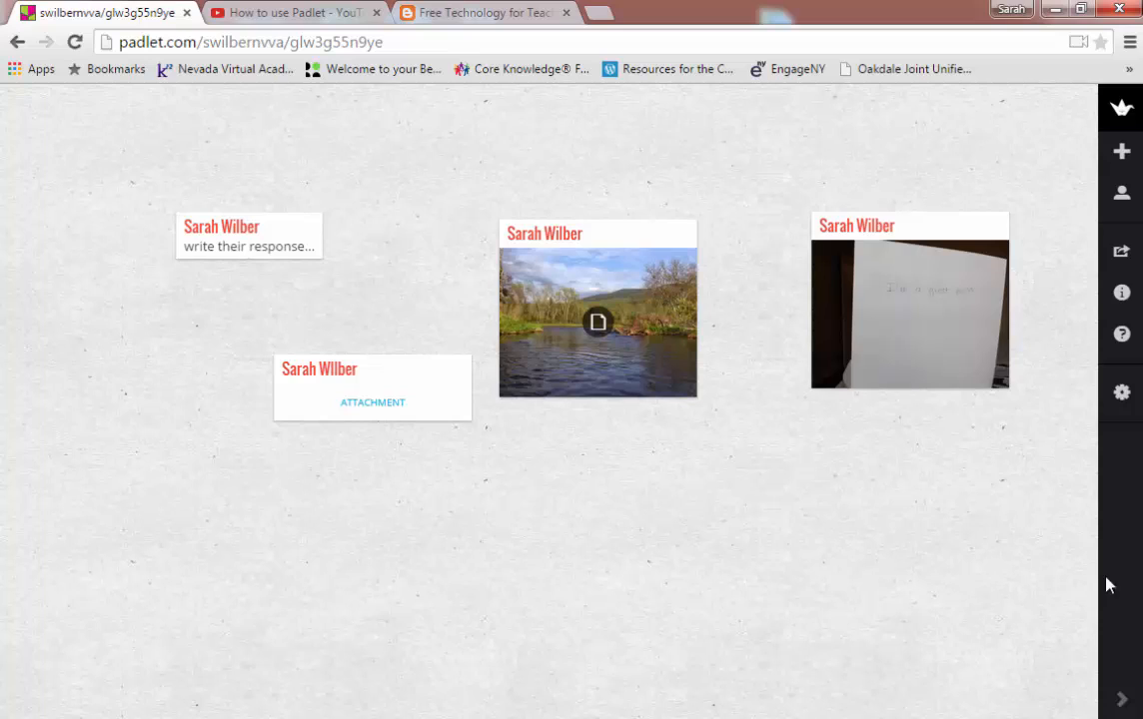
Step: Title the wall '<teacher>'s Padlet', add description 'Write your response...', and choose the crowd portrait
click(1119, 396)
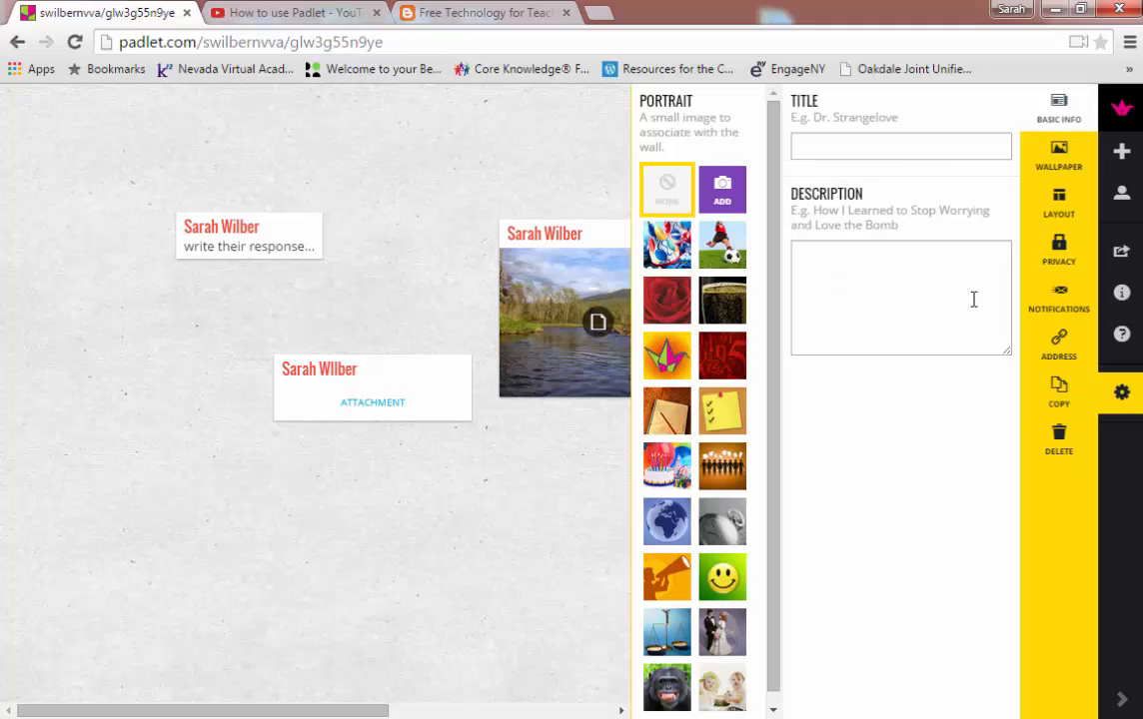
click(886, 145)
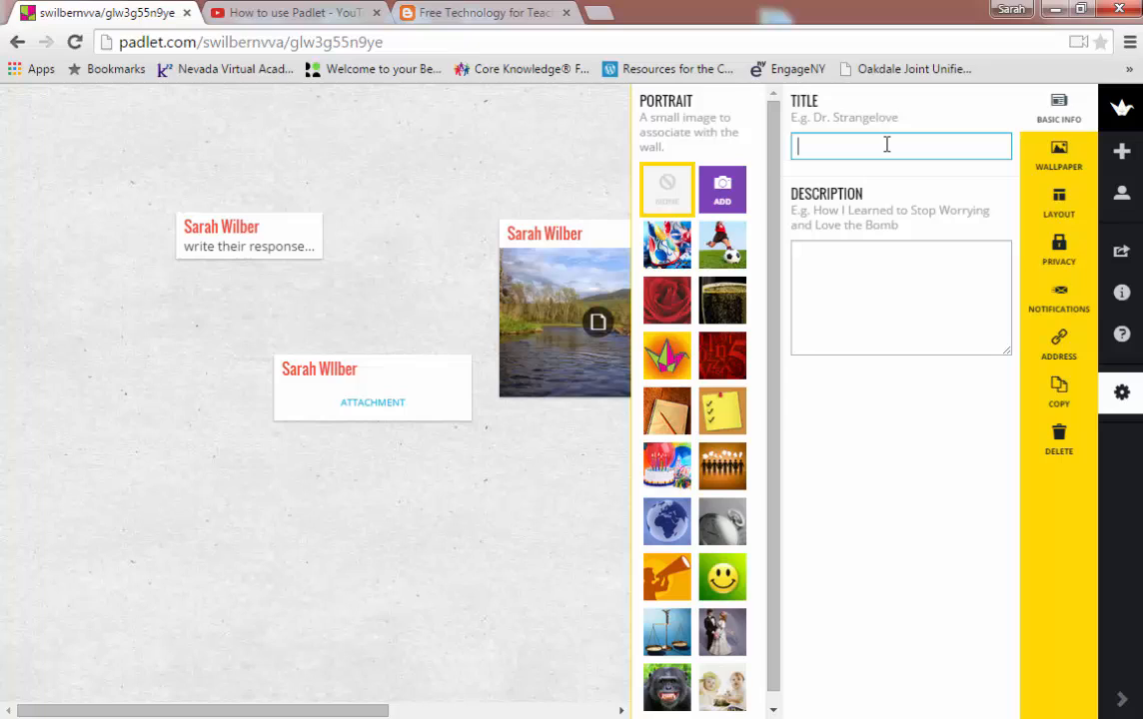
text(Mrs. Wllbers)
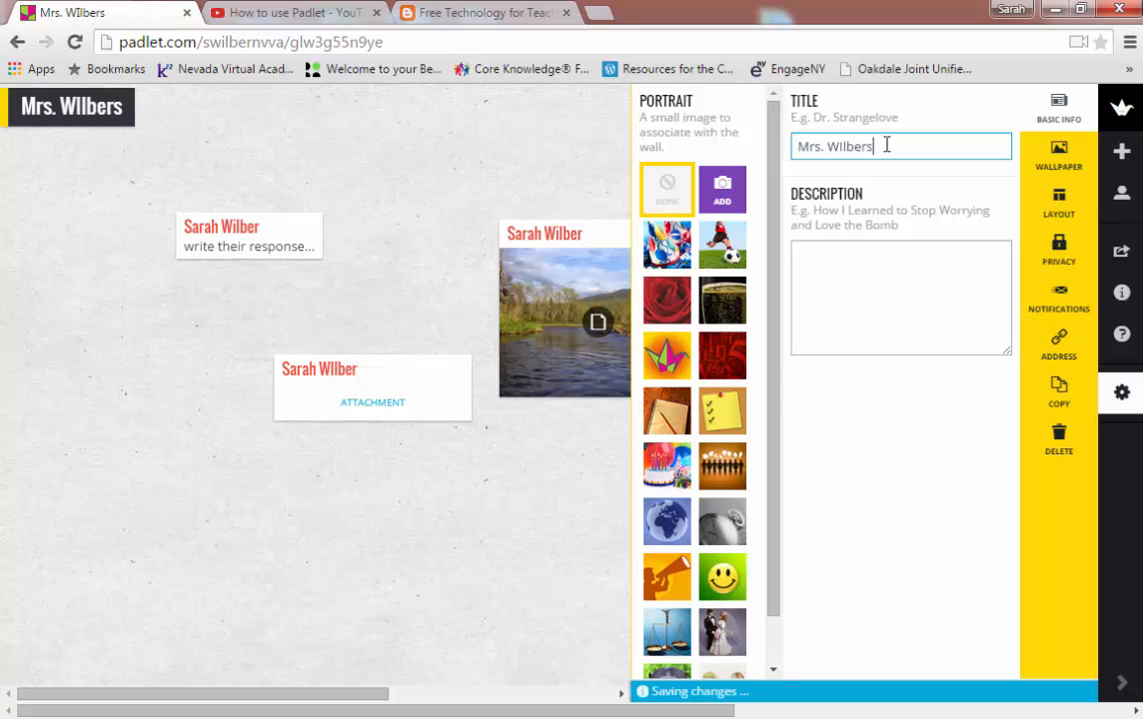
key(BackSpace)
text('s Padlet)
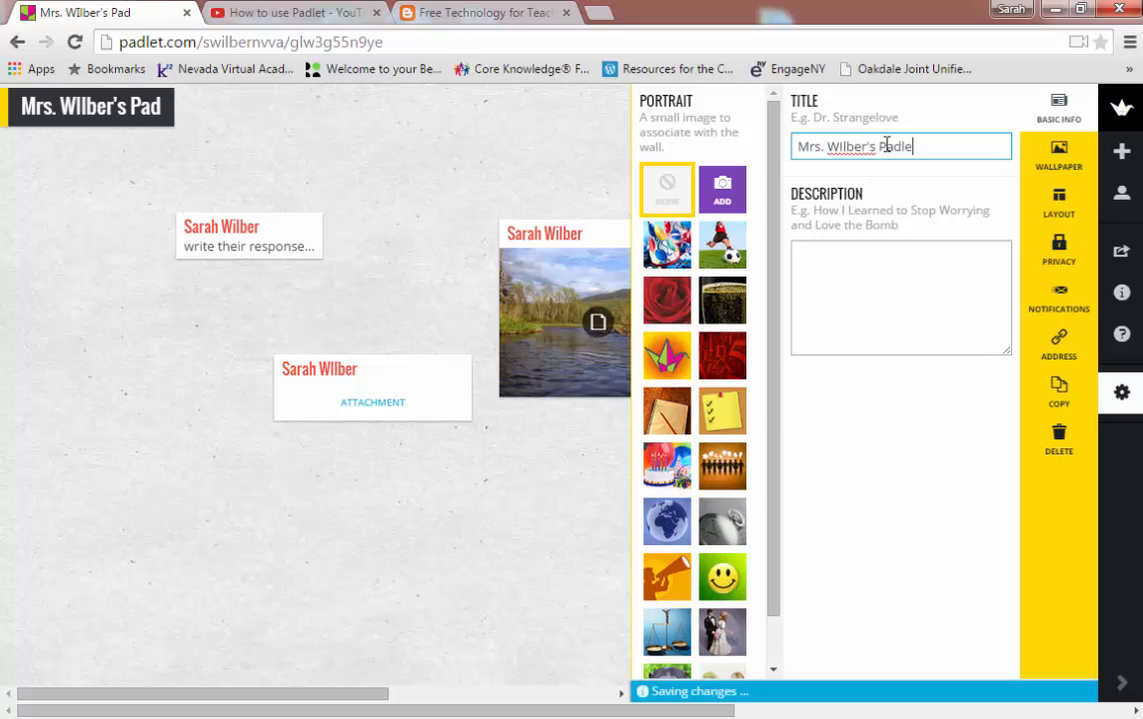
click(883, 258)
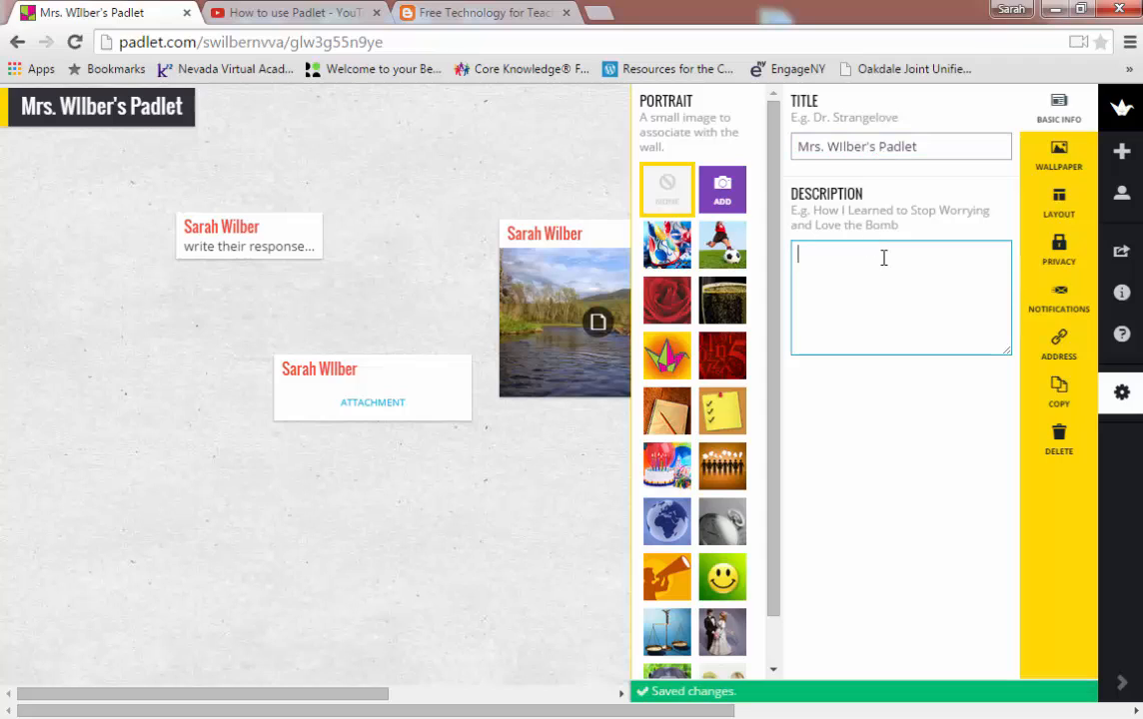
text(Wr)
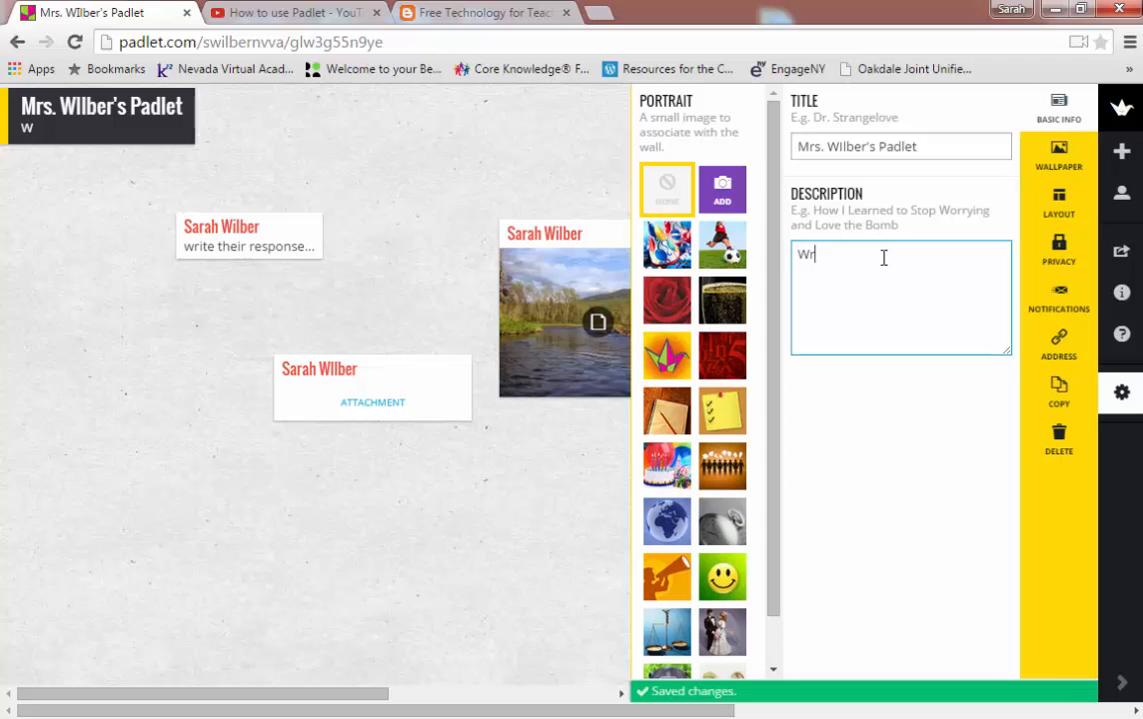
text(ite your response...)
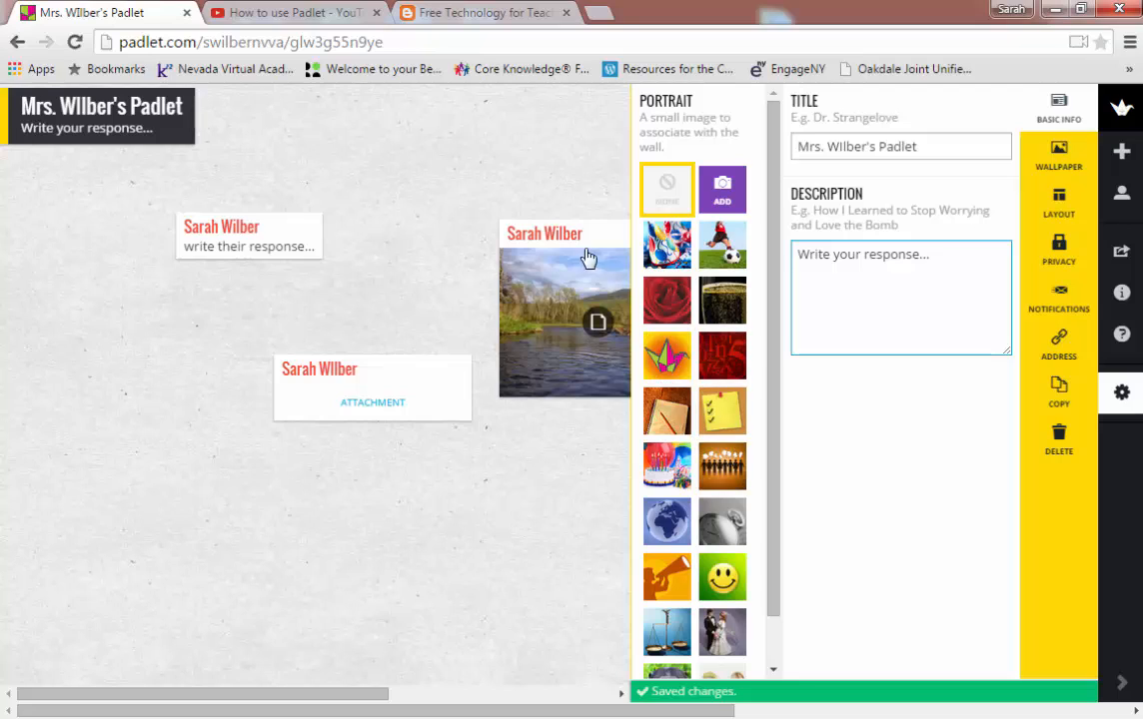
click(726, 466)
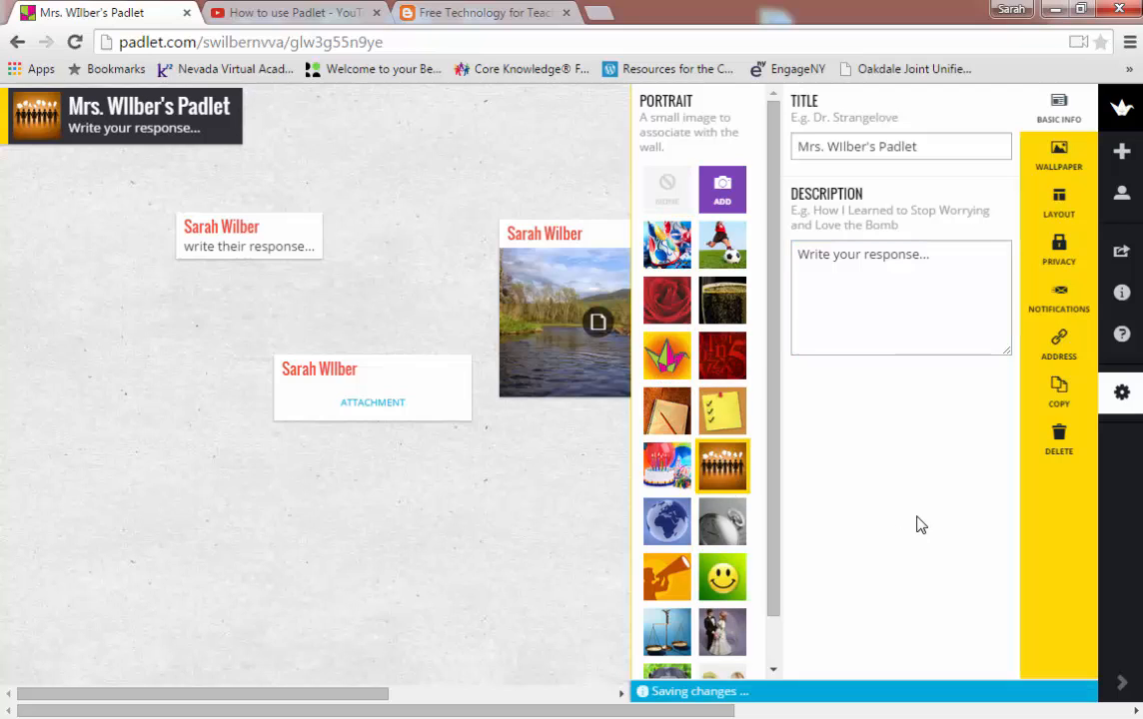
Step: Apply the parchment Scroll wallpaper and move the paper-photo post below the river picture
click(1075, 161)
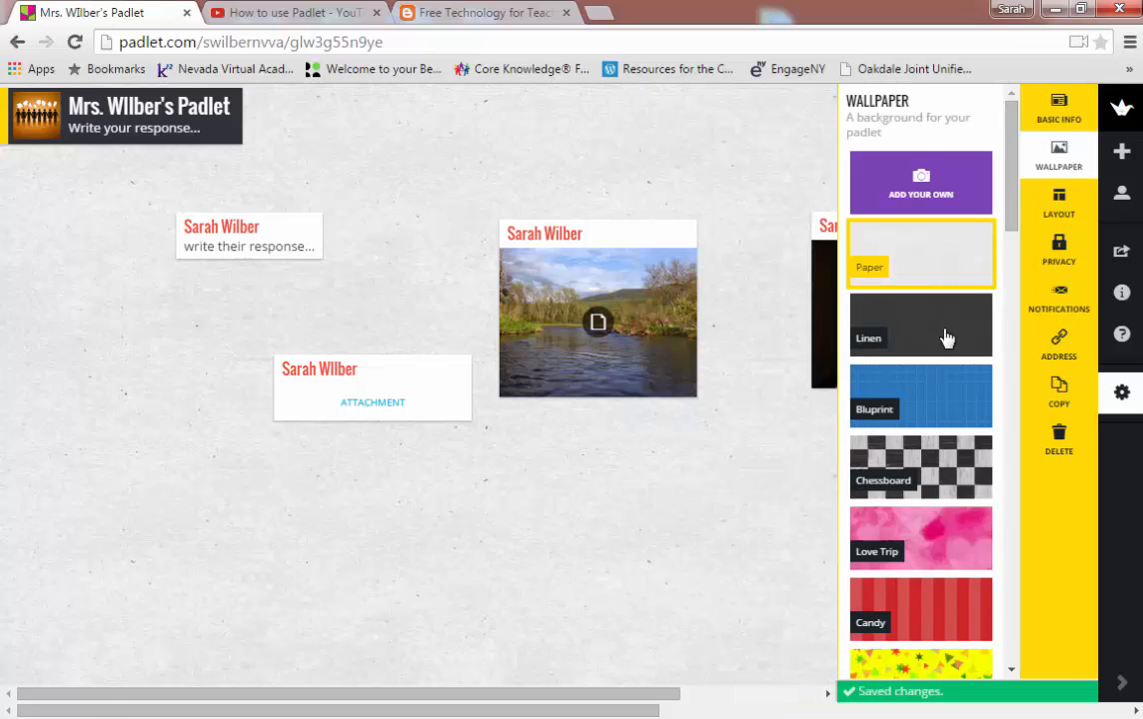
scroll(946, 337, down, 8)
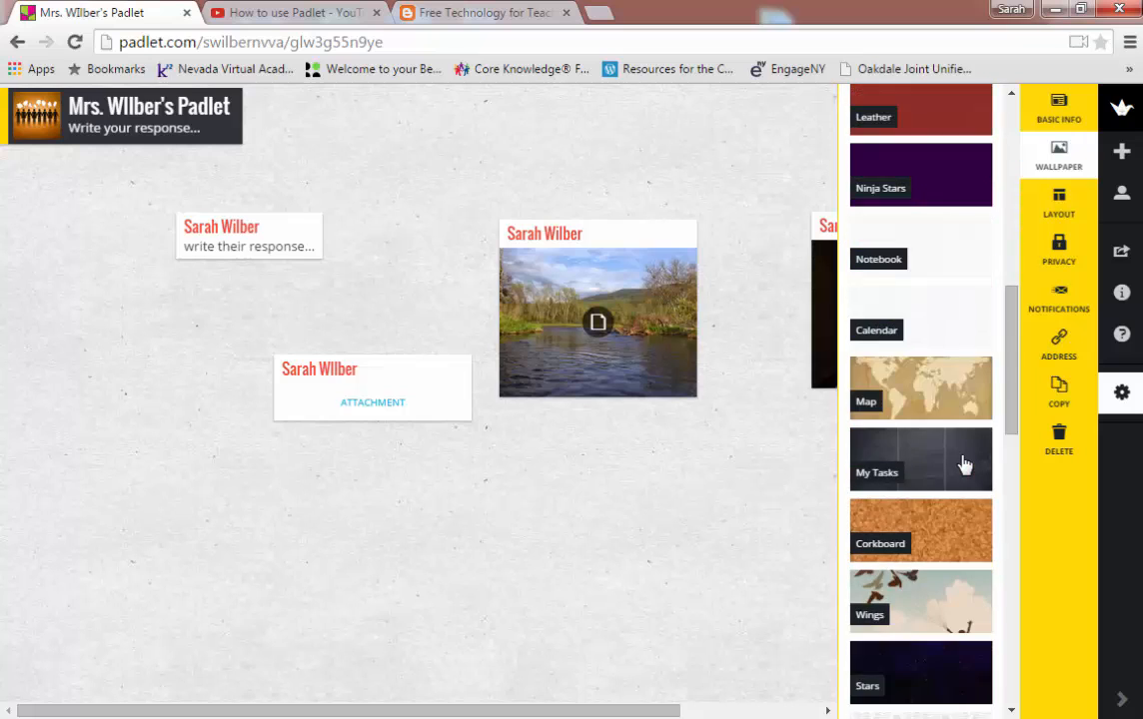
scroll(964, 464, down, 9)
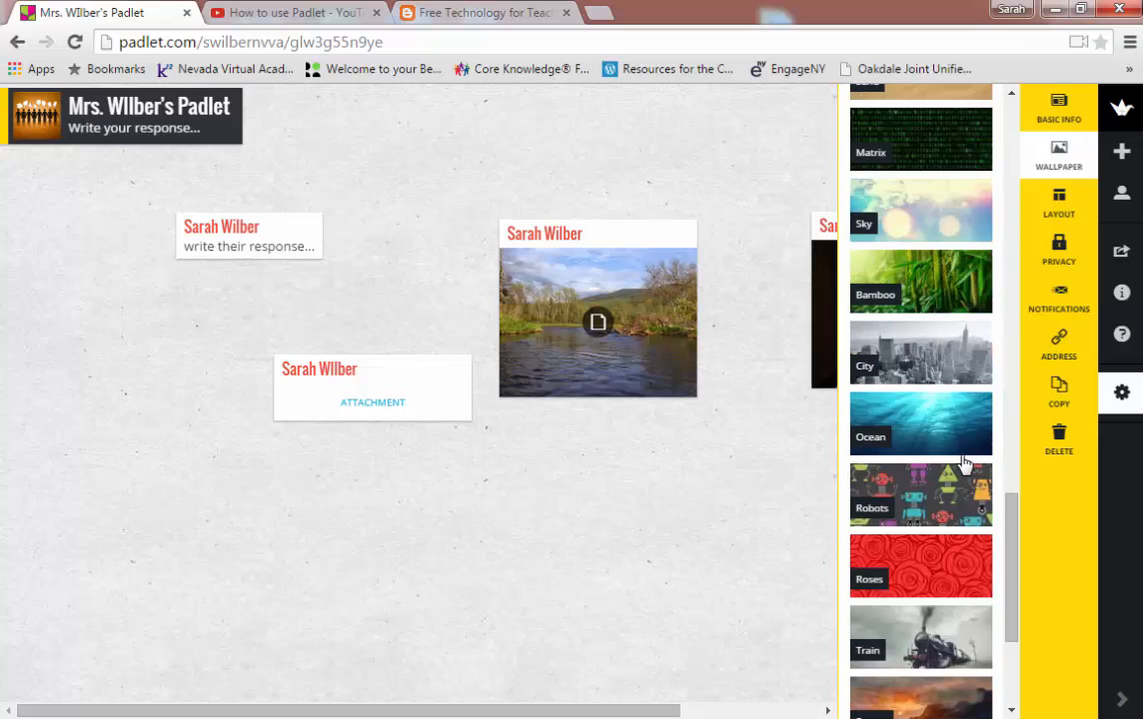
scroll(964, 465, down, 3)
click(957, 518)
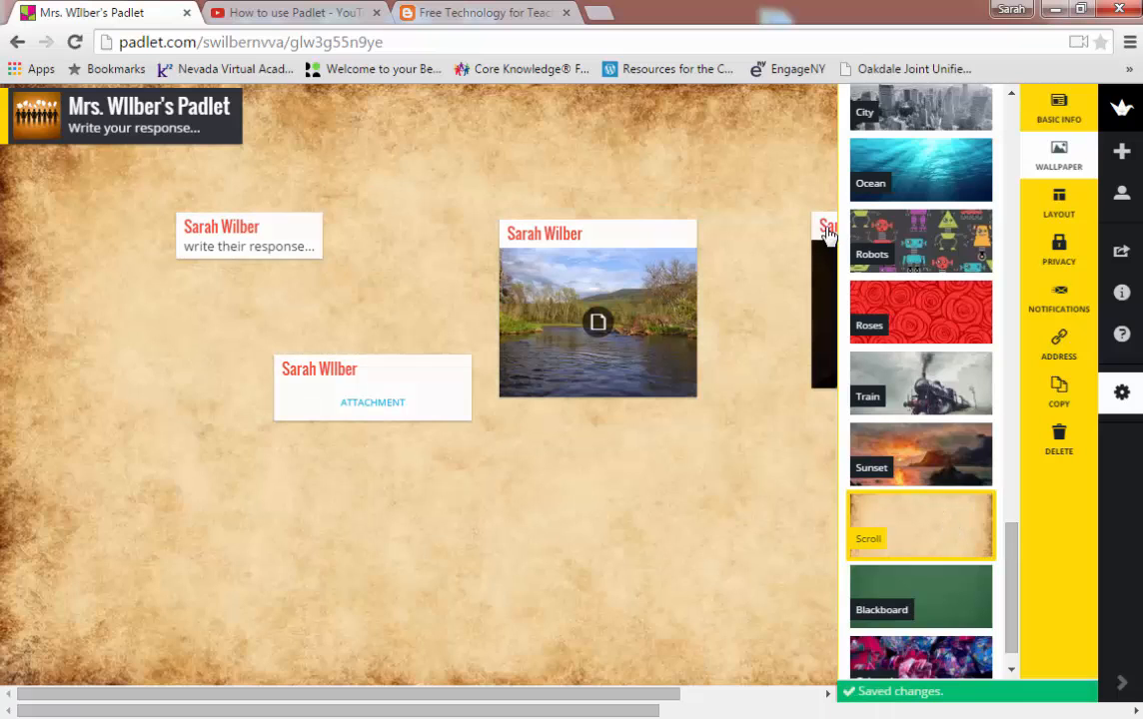
drag(826, 227, 614, 445)
Step: Keep the Freeform layout and shuffle the paper-photo and river posts around the wall
click(761, 320)
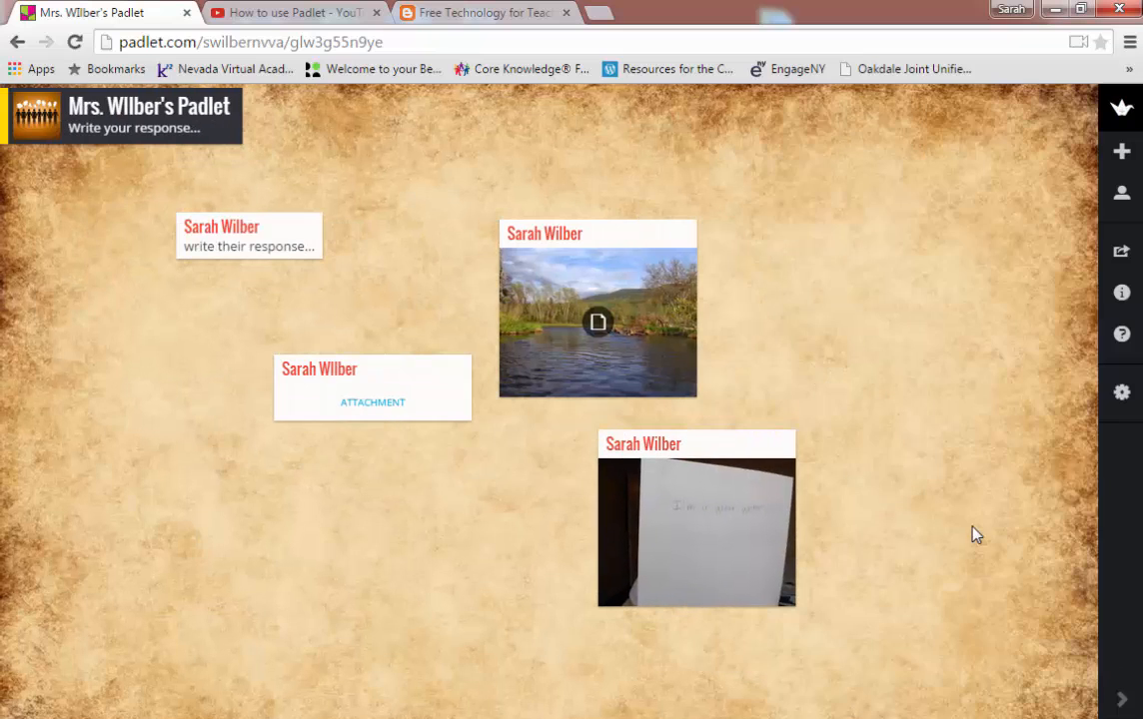
click(1121, 391)
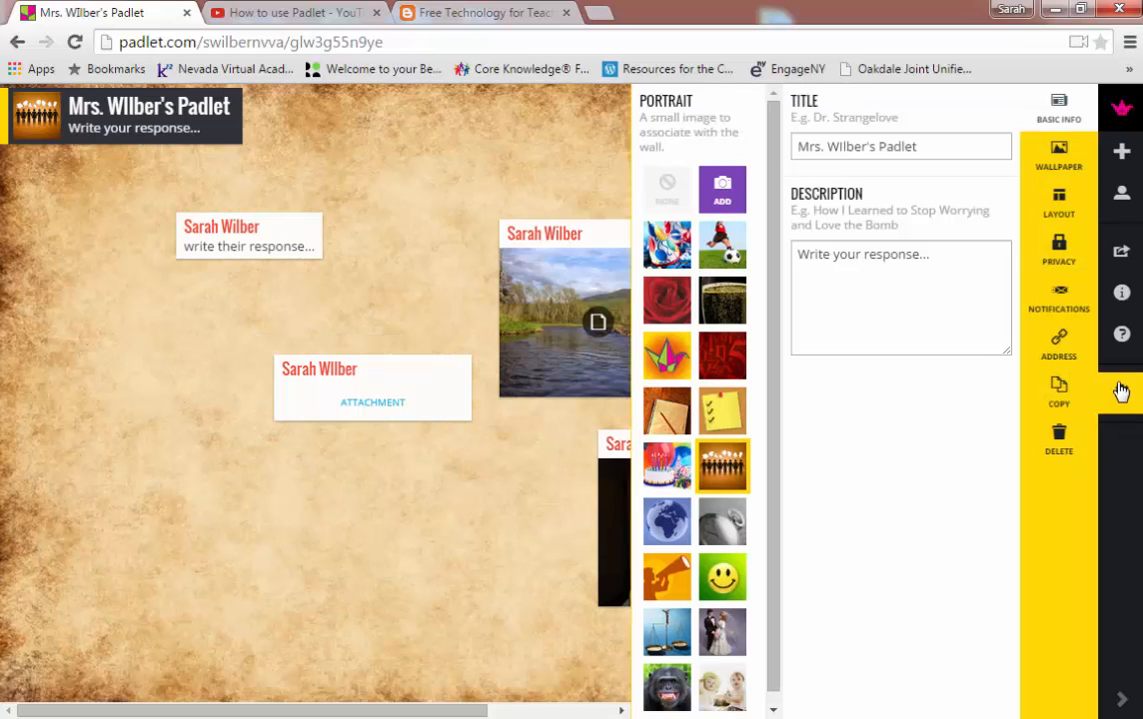
click(1058, 210)
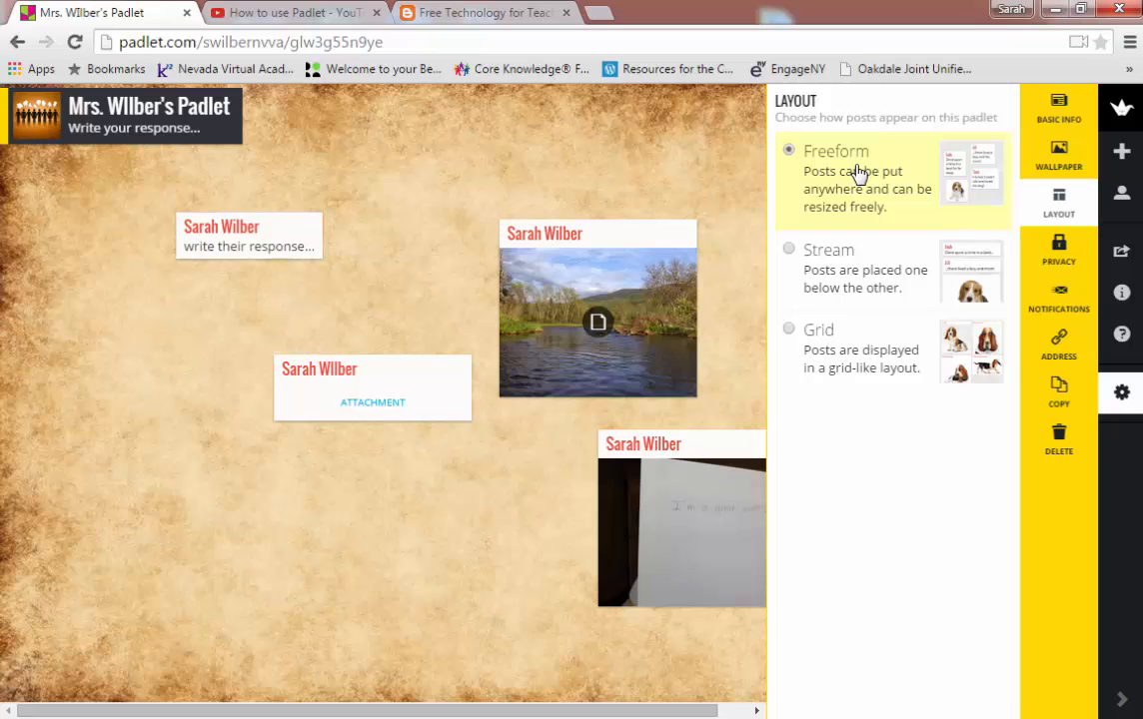
drag(688, 453, 410, 369)
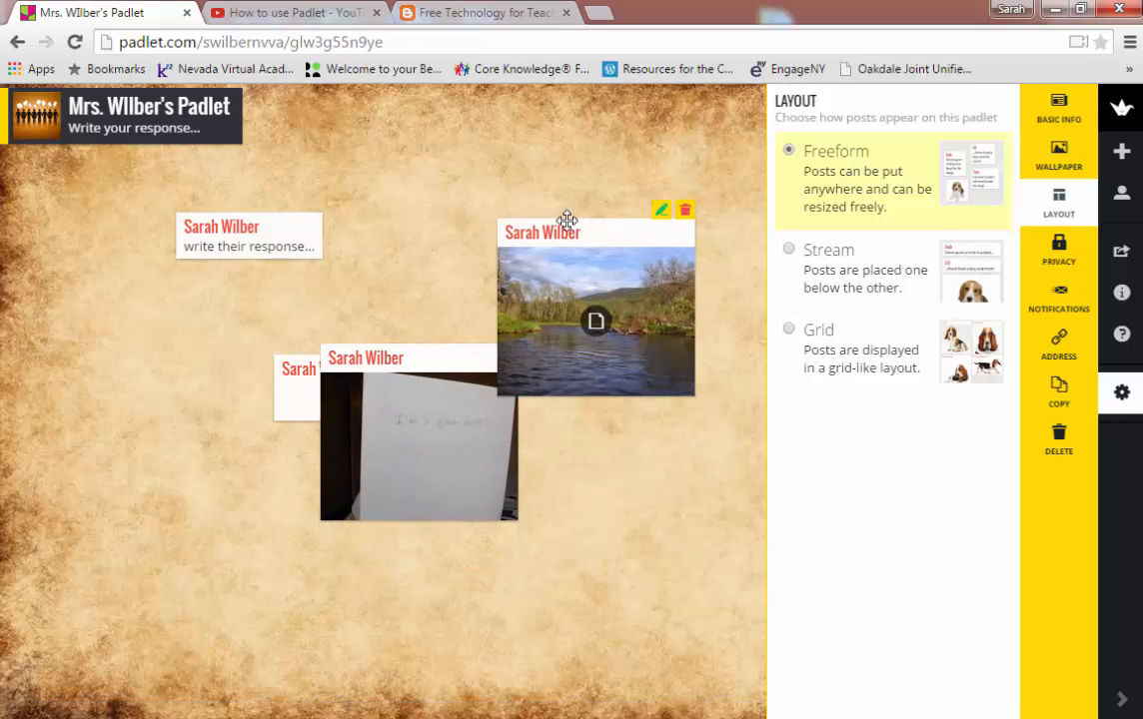
drag(566, 222, 352, 170)
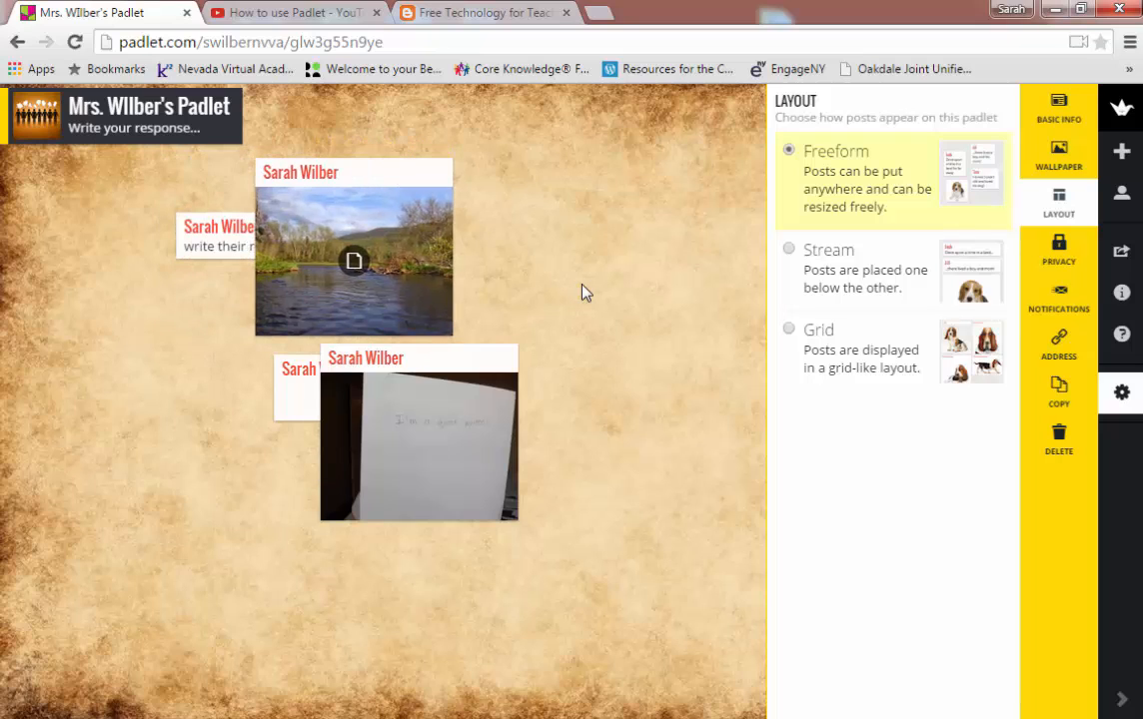
drag(402, 362, 412, 205)
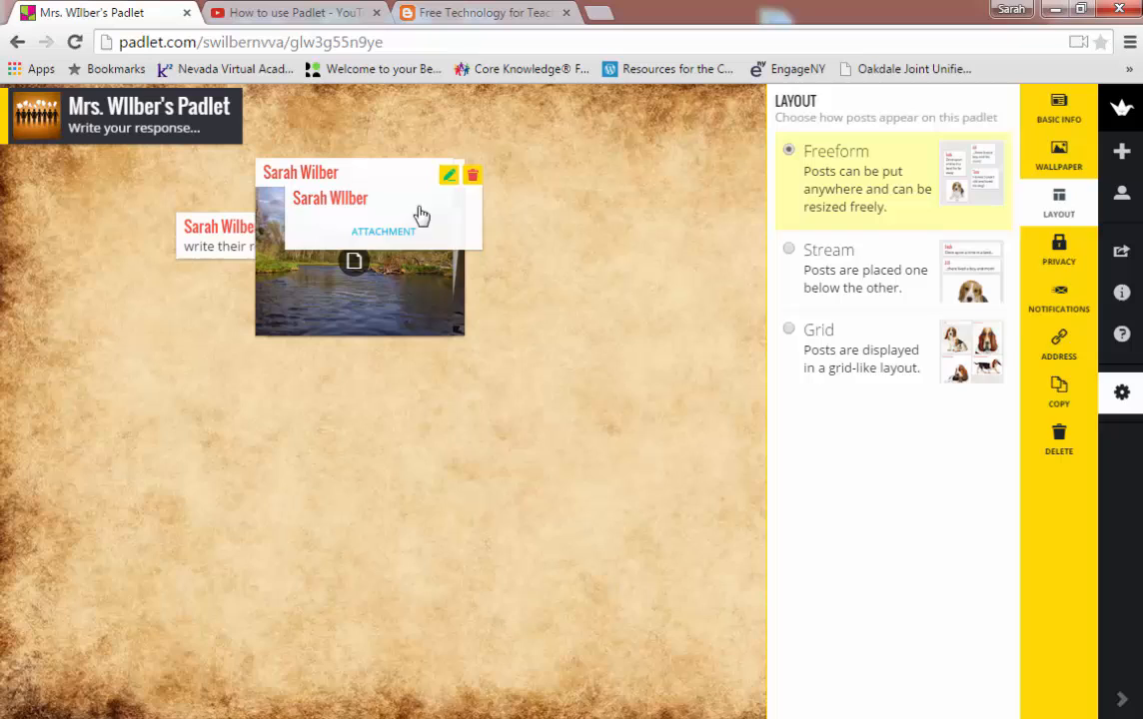
click(658, 425)
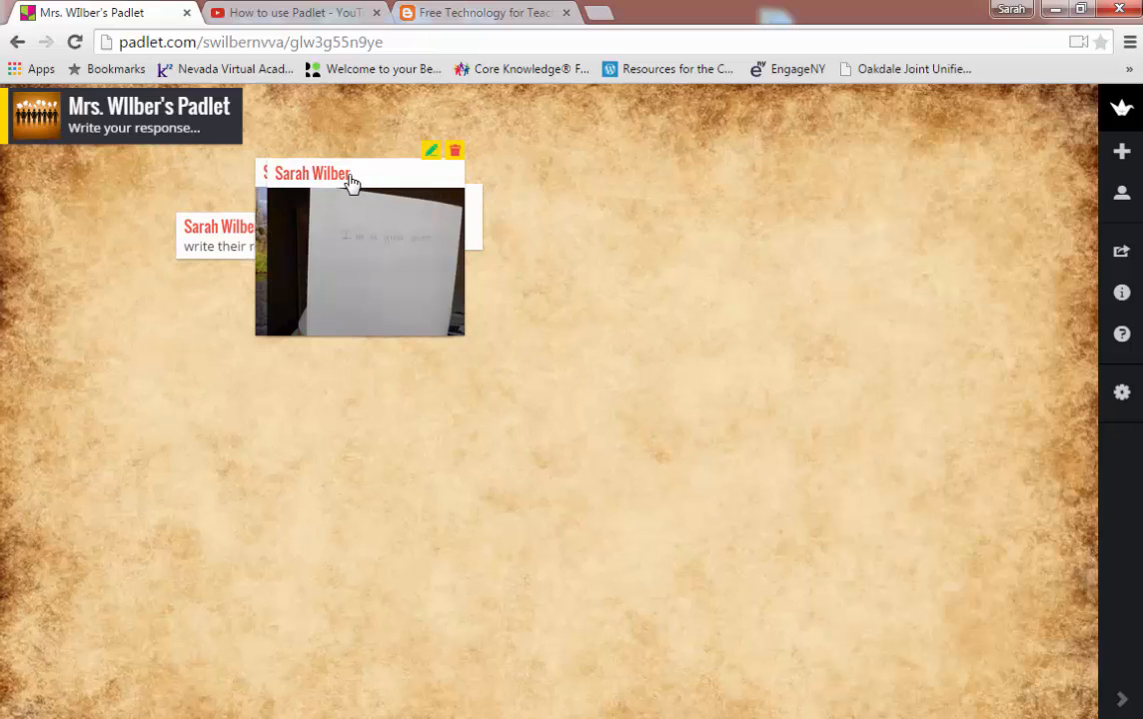
Step: Place the snapshot upper right, the attachment at left, and the river image lower middle
drag(351, 183, 690, 172)
drag(346, 205, 60, 394)
drag(350, 178, 506, 430)
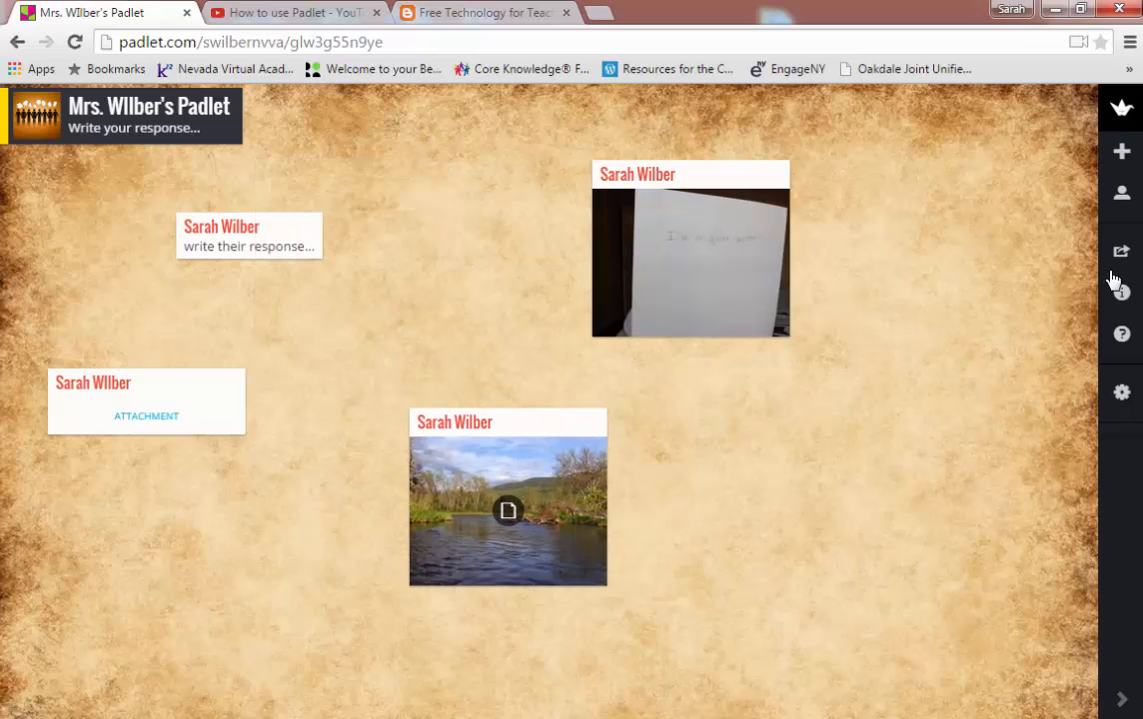
click(1124, 392)
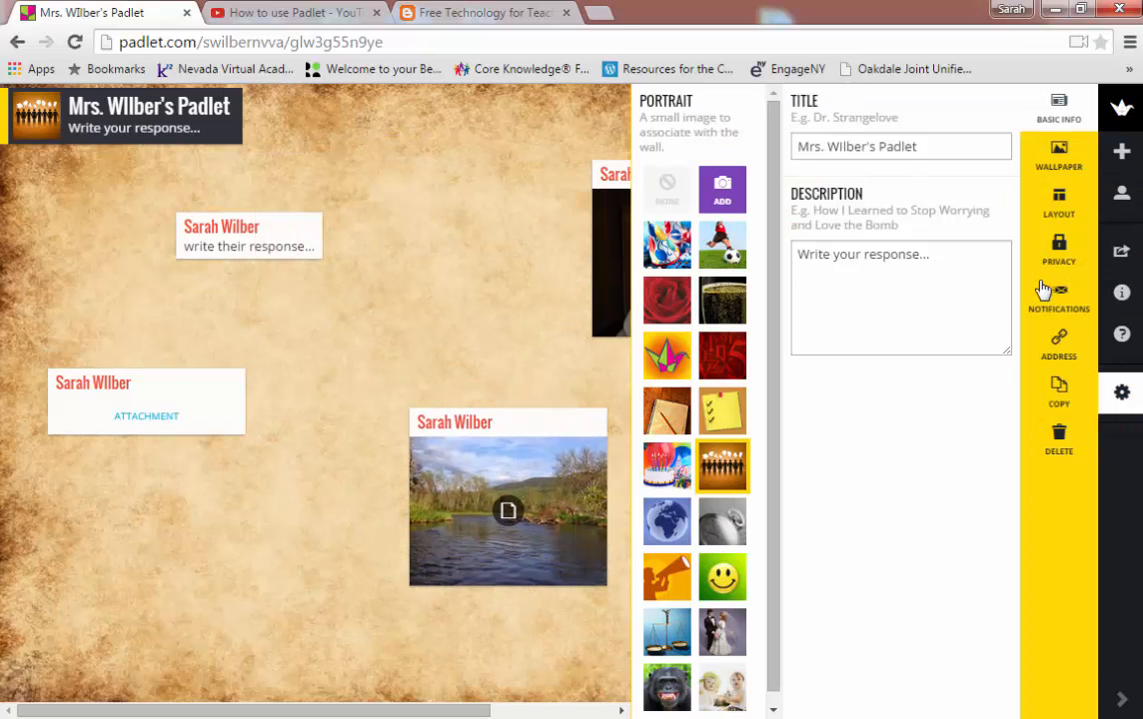
Step: Preview the Stream and Freeform layouts, then settle the wall on the Grid layout
click(1054, 208)
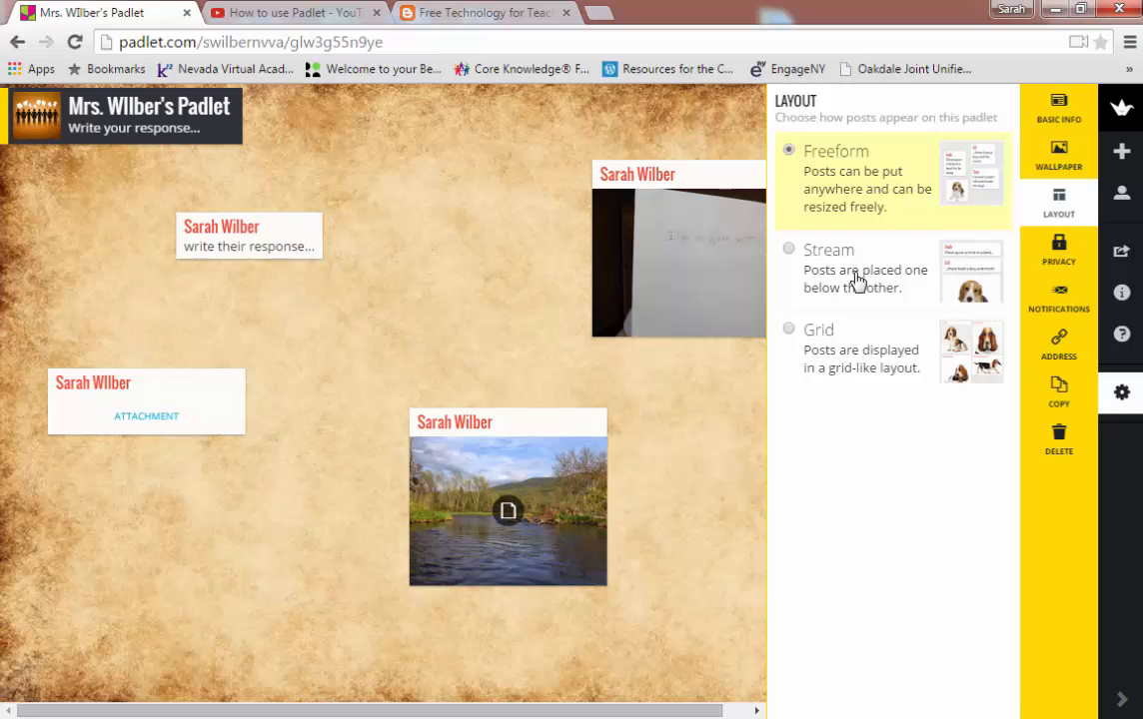
click(814, 269)
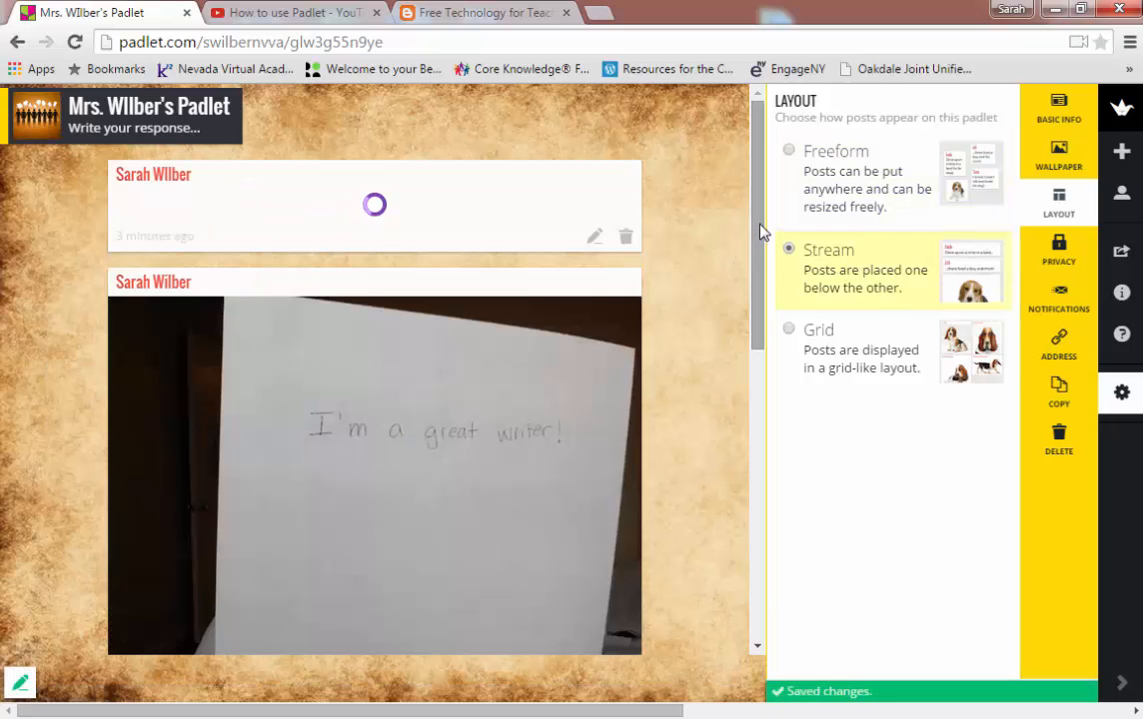
drag(760, 225, 410, 660)
drag(757, 227, 732, 626)
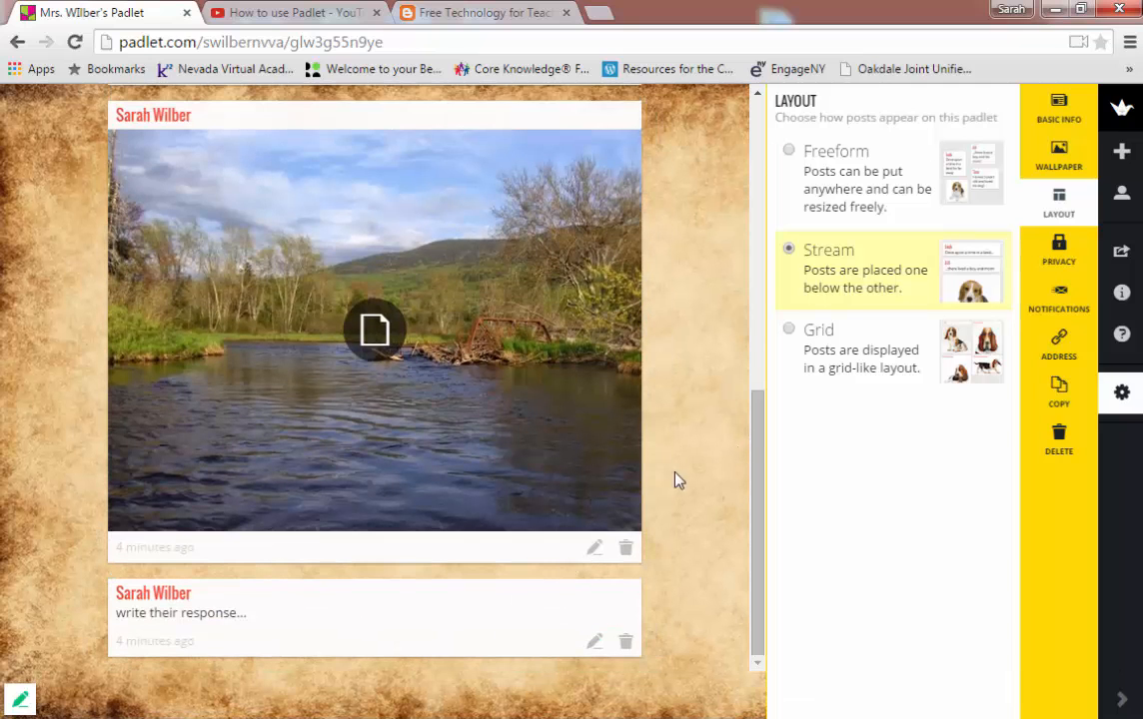
click(757, 344)
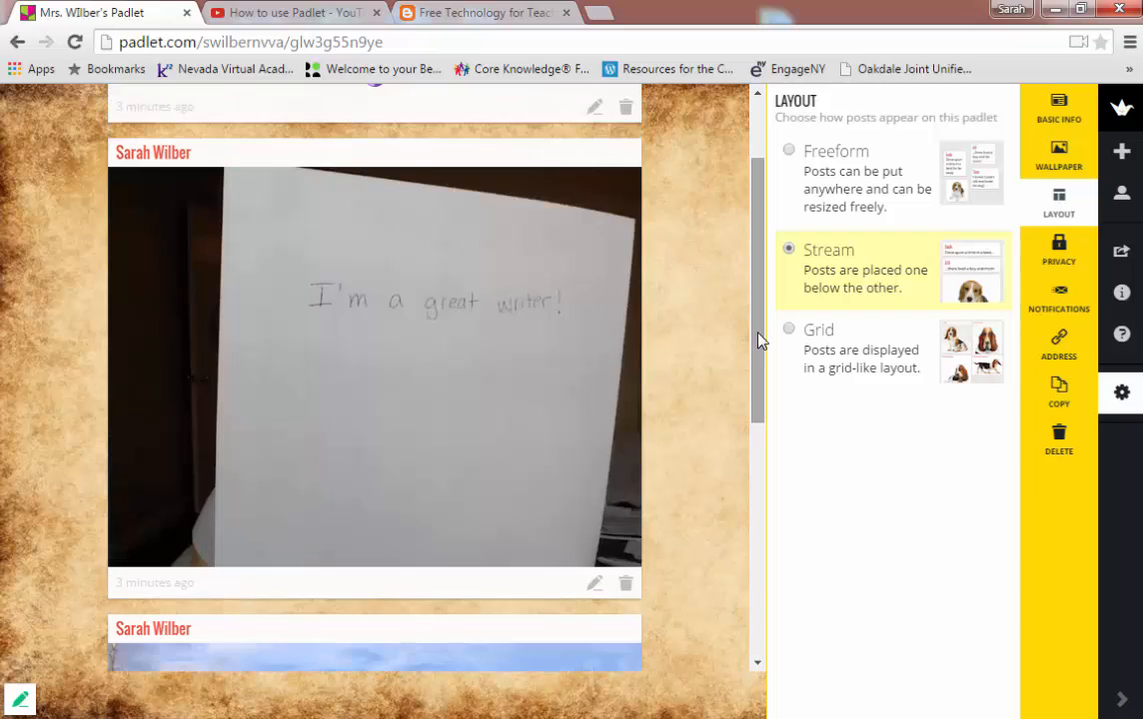
drag(757, 339, 755, 239)
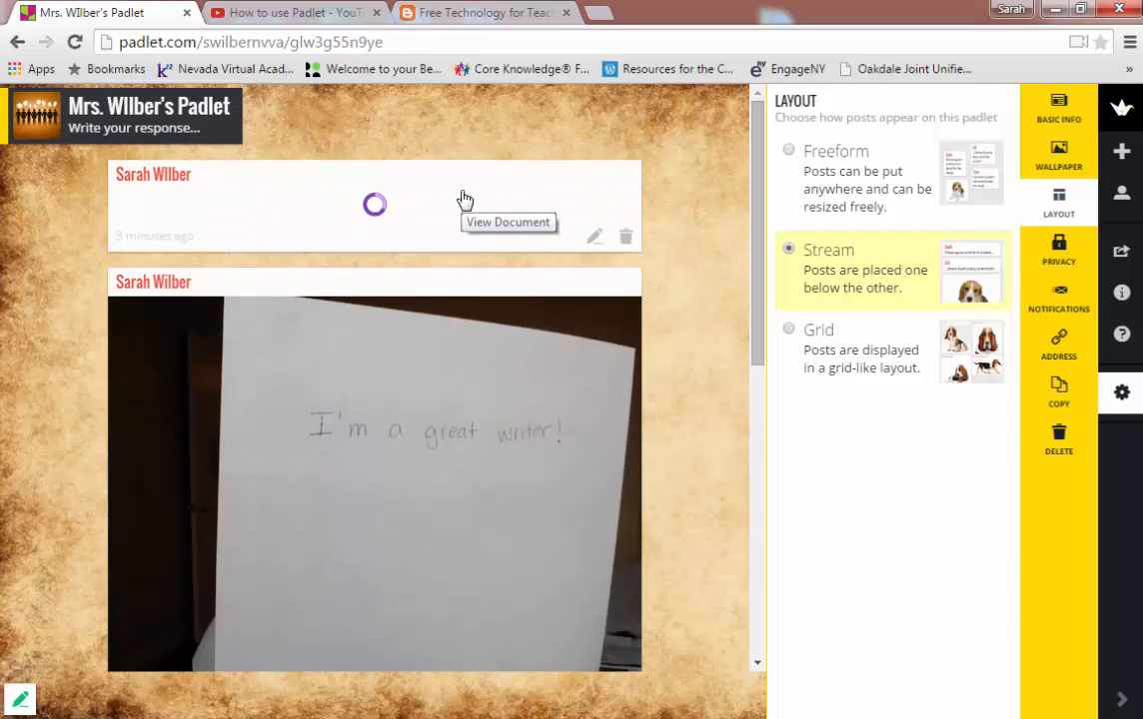
click(802, 350)
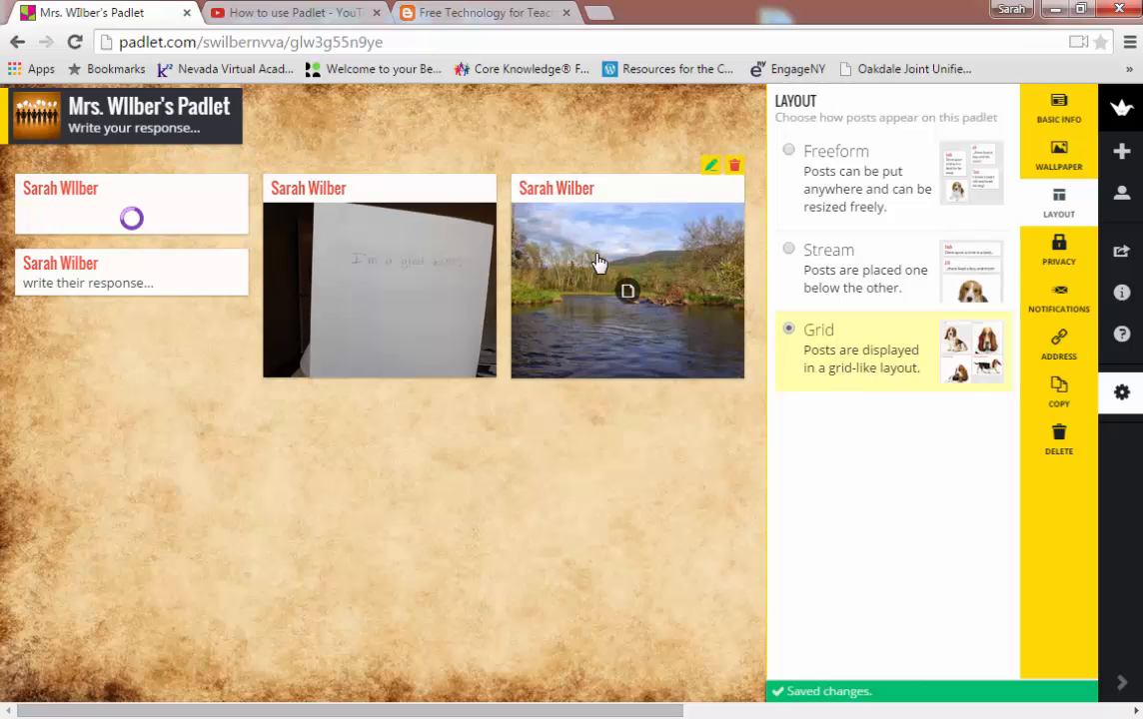
click(861, 174)
click(880, 340)
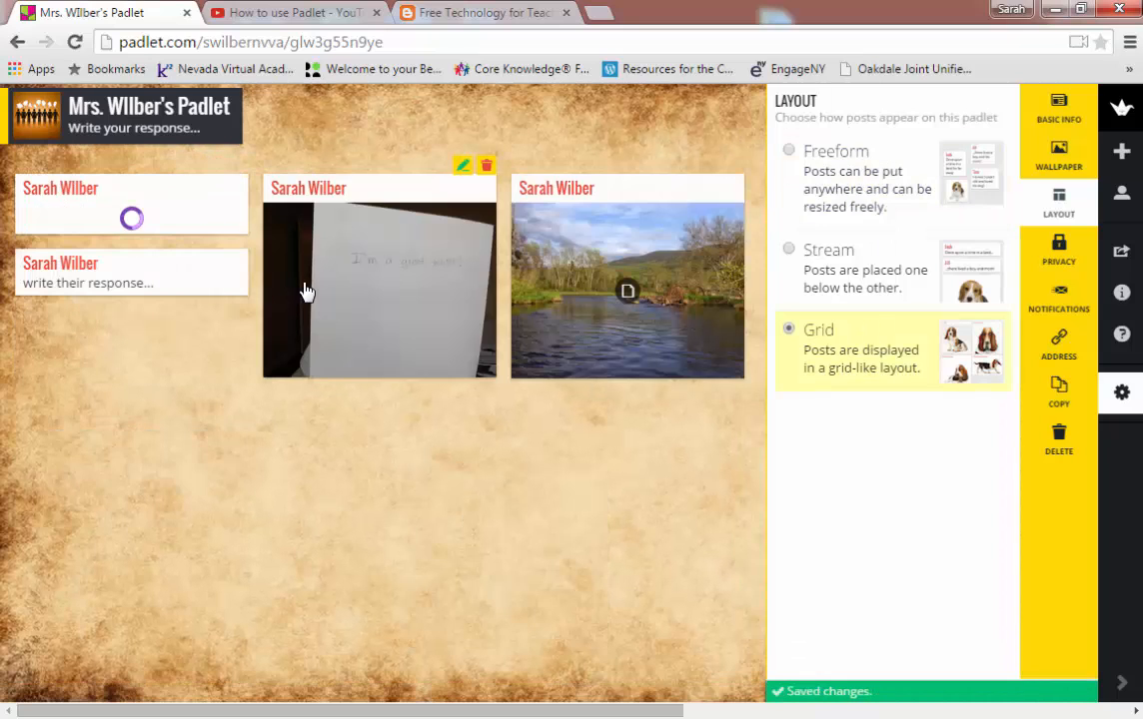
click(812, 268)
click(839, 351)
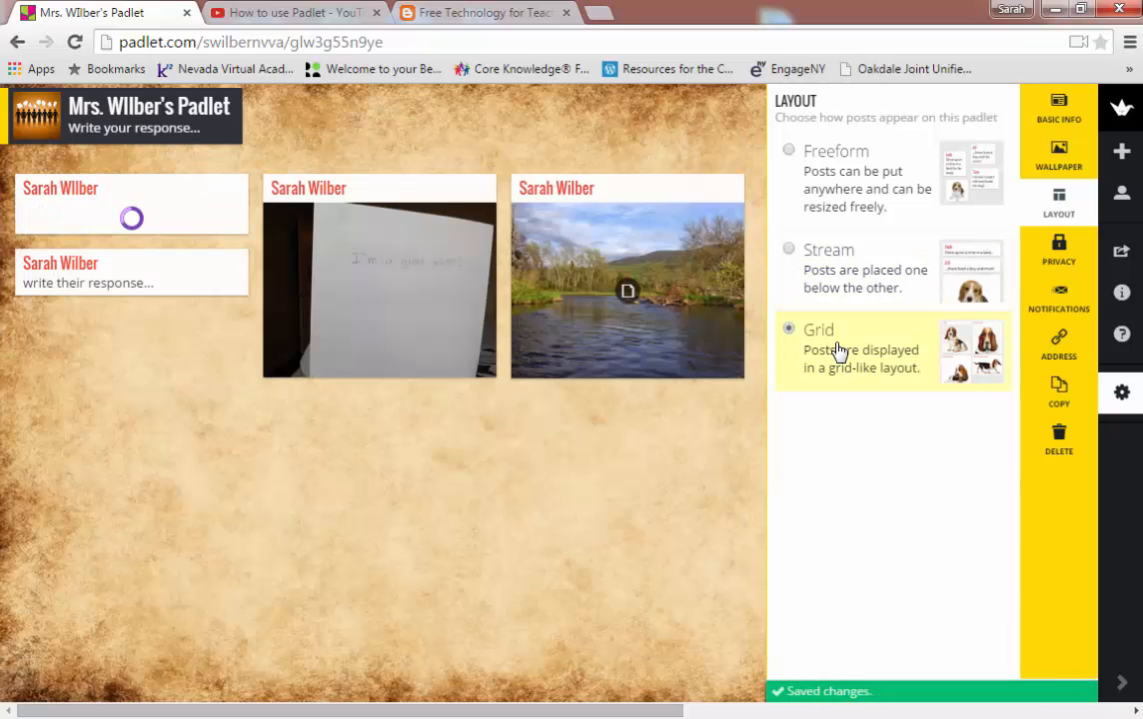
Step: Make the wall Password Protected with Can Write access for visitors and enter a password
click(1049, 261)
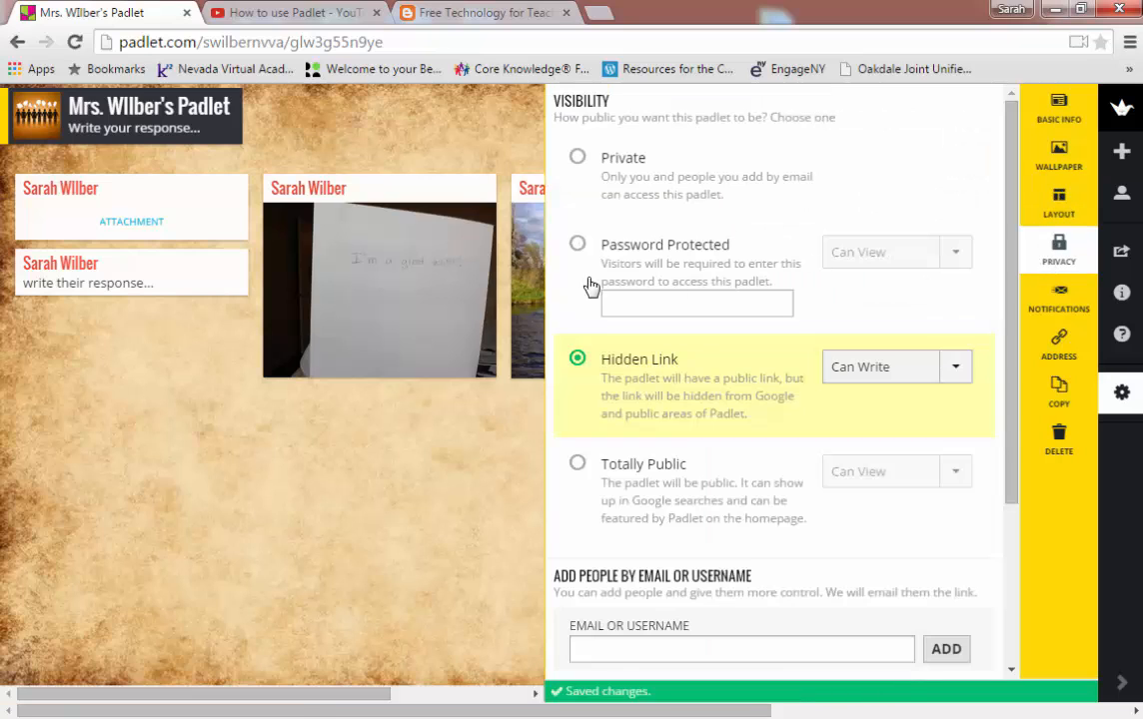
click(578, 245)
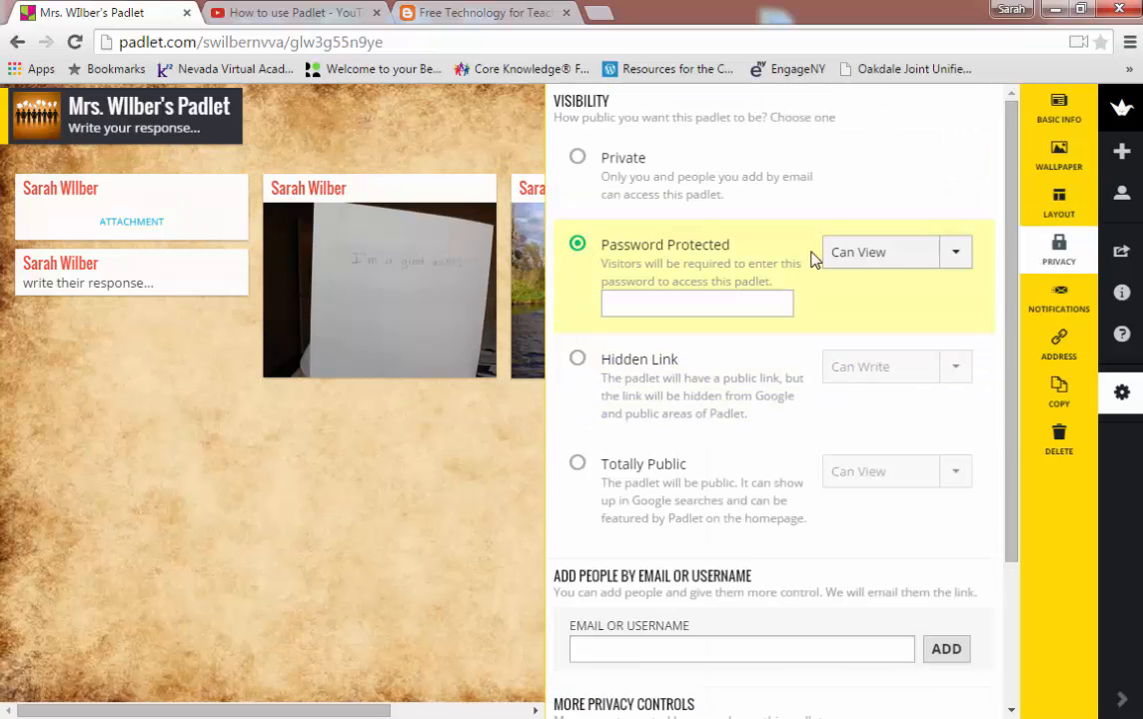
click(953, 255)
click(732, 438)
click(964, 256)
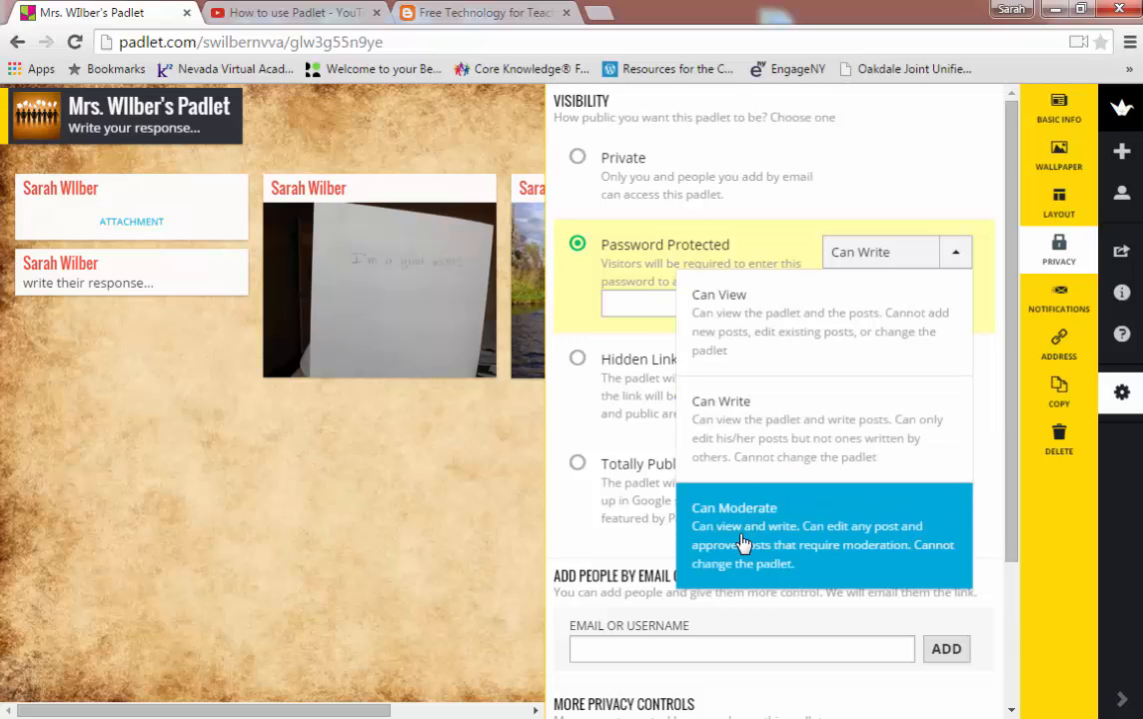
click(761, 441)
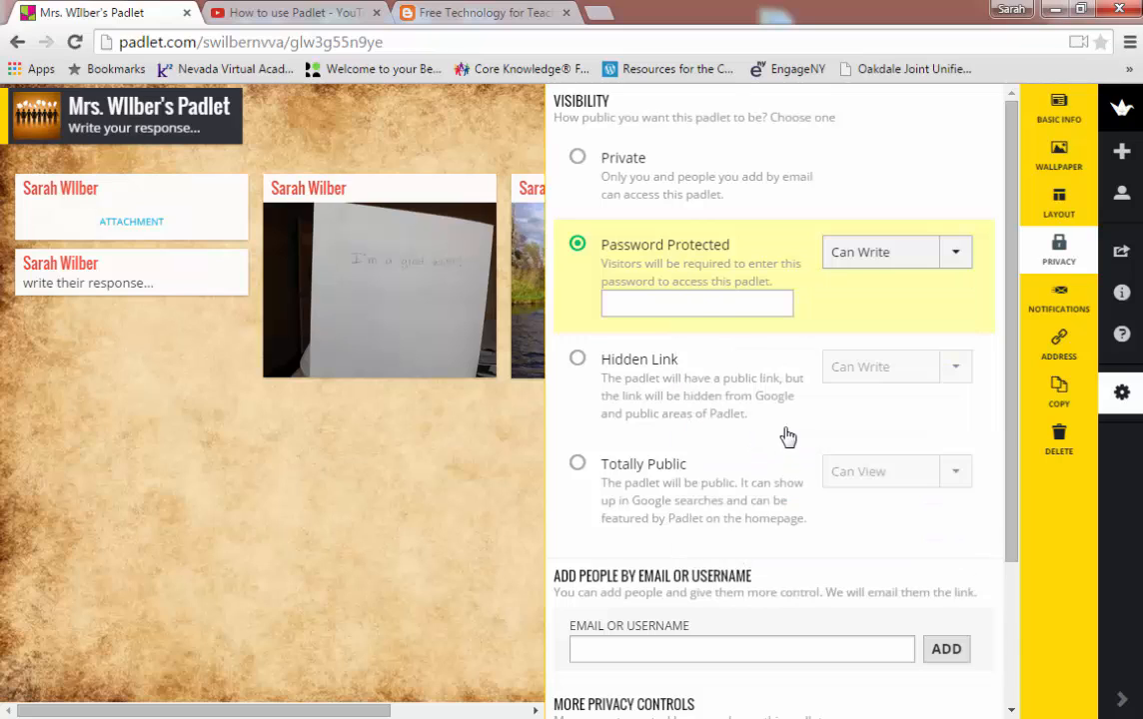
click(698, 302)
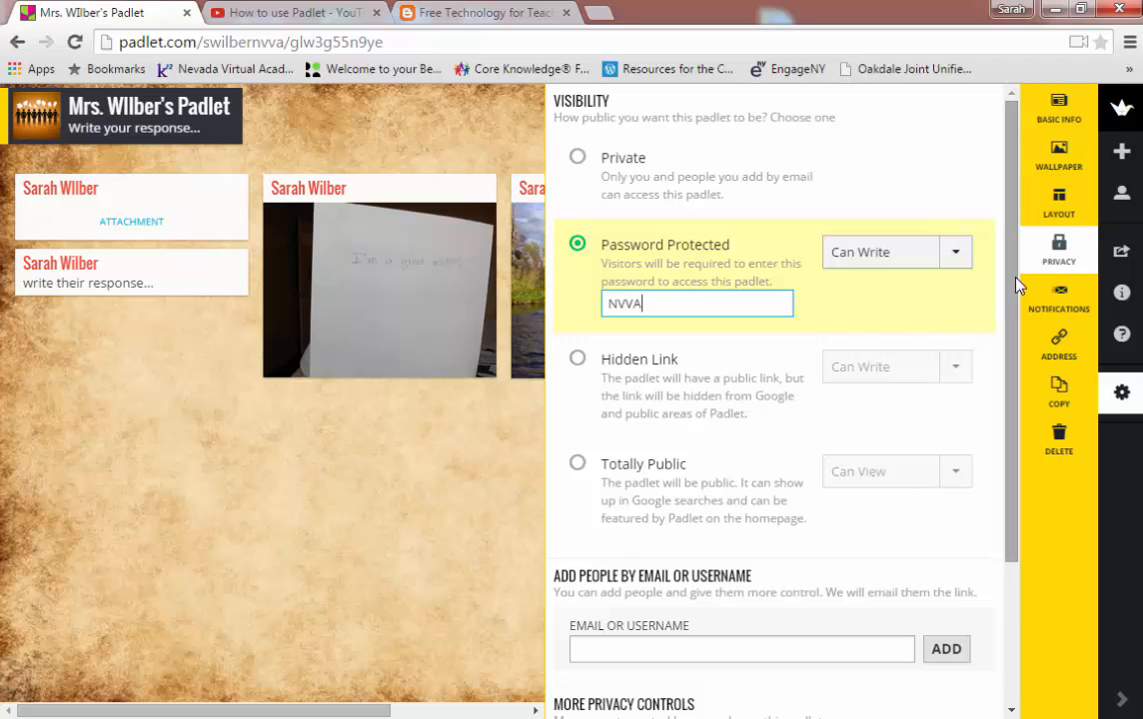
Step: Turn on Moderate posts and submit the privacy settings
scroll(1015, 370, down, 3)
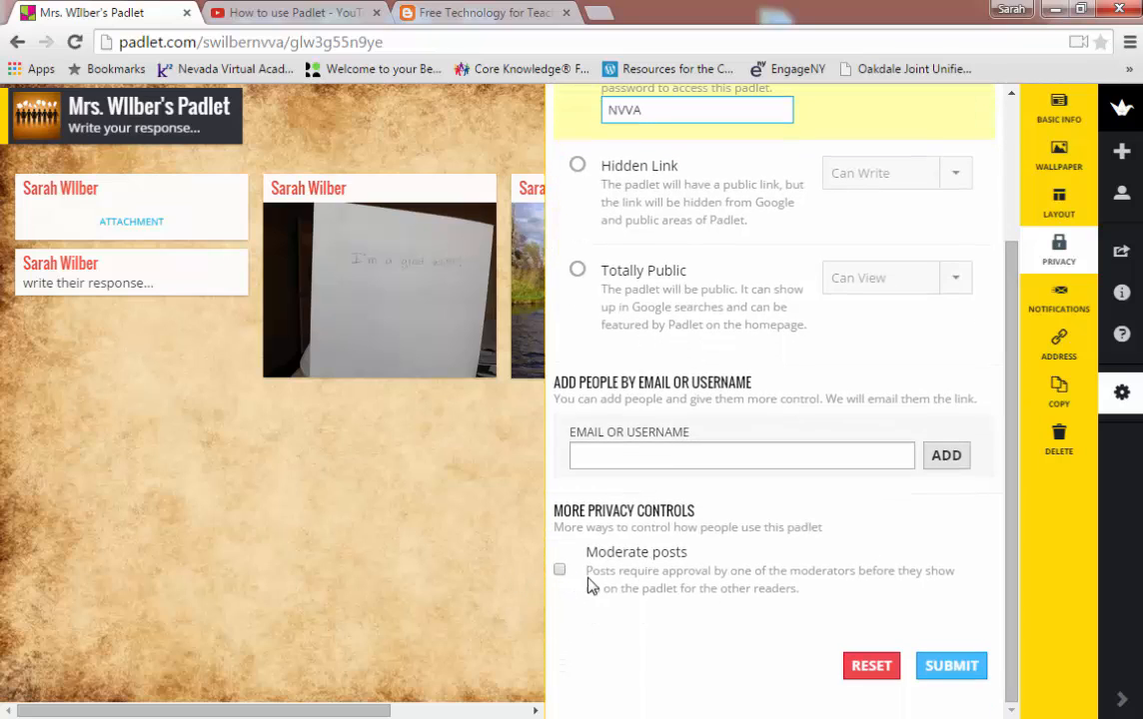
click(560, 572)
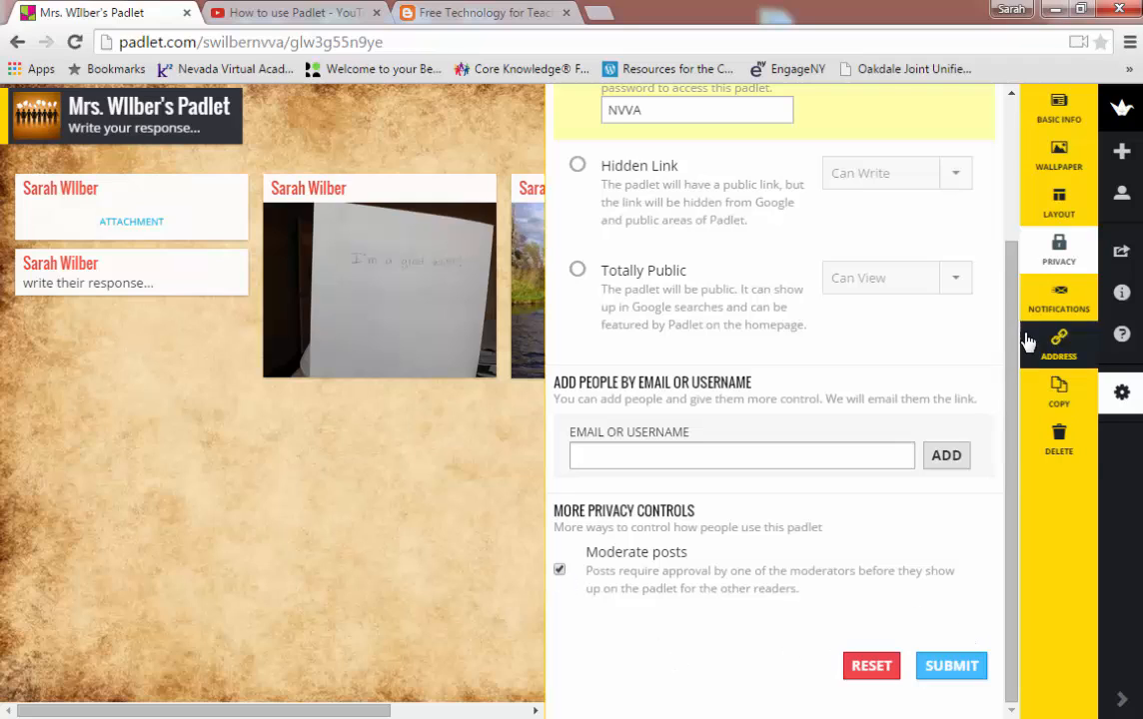
click(961, 675)
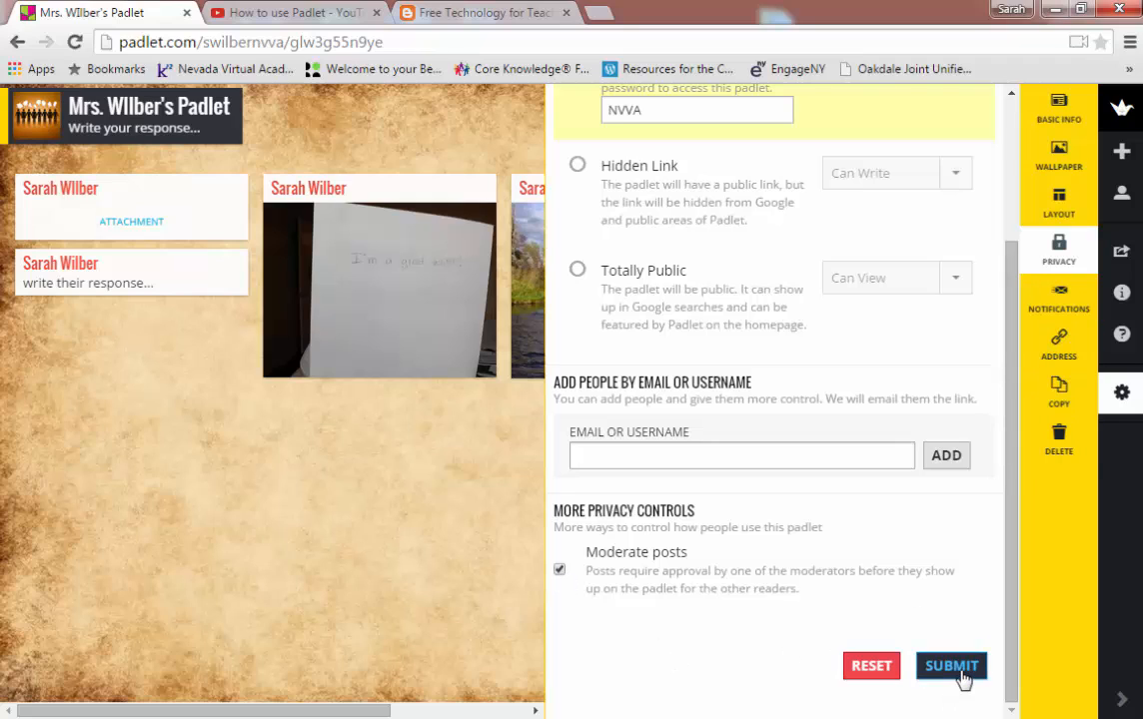
Step: Enable 'Send me an email (sent once a day)' notifications, then go to Address settings
click(1054, 308)
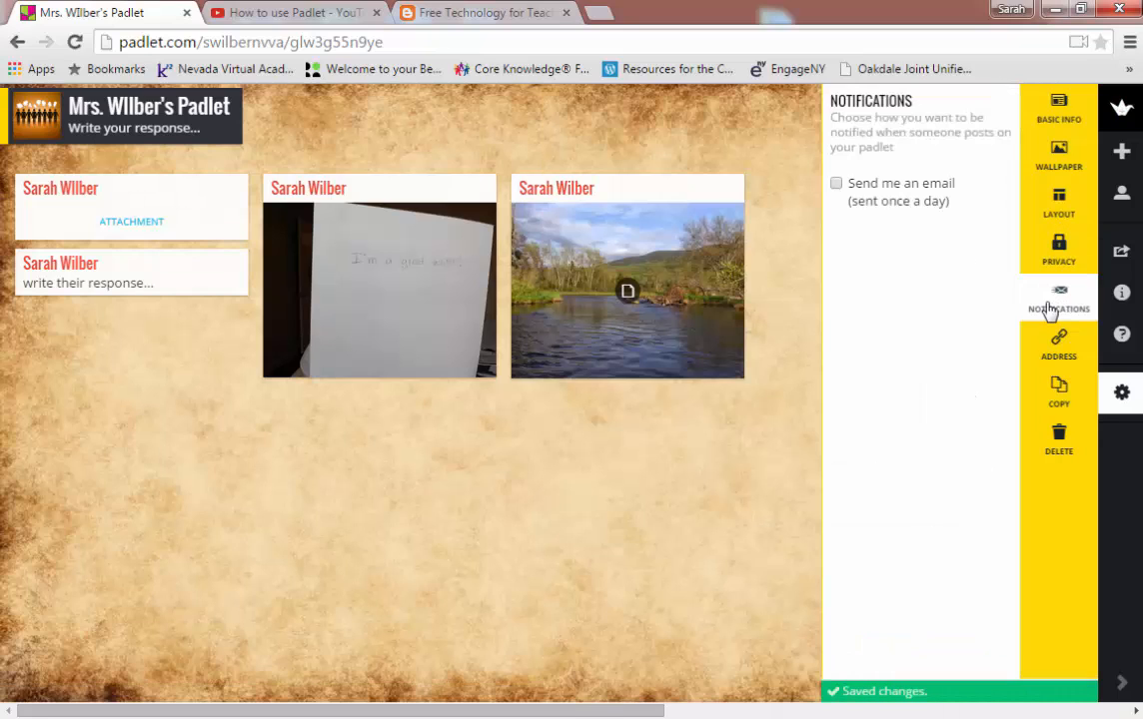
click(837, 185)
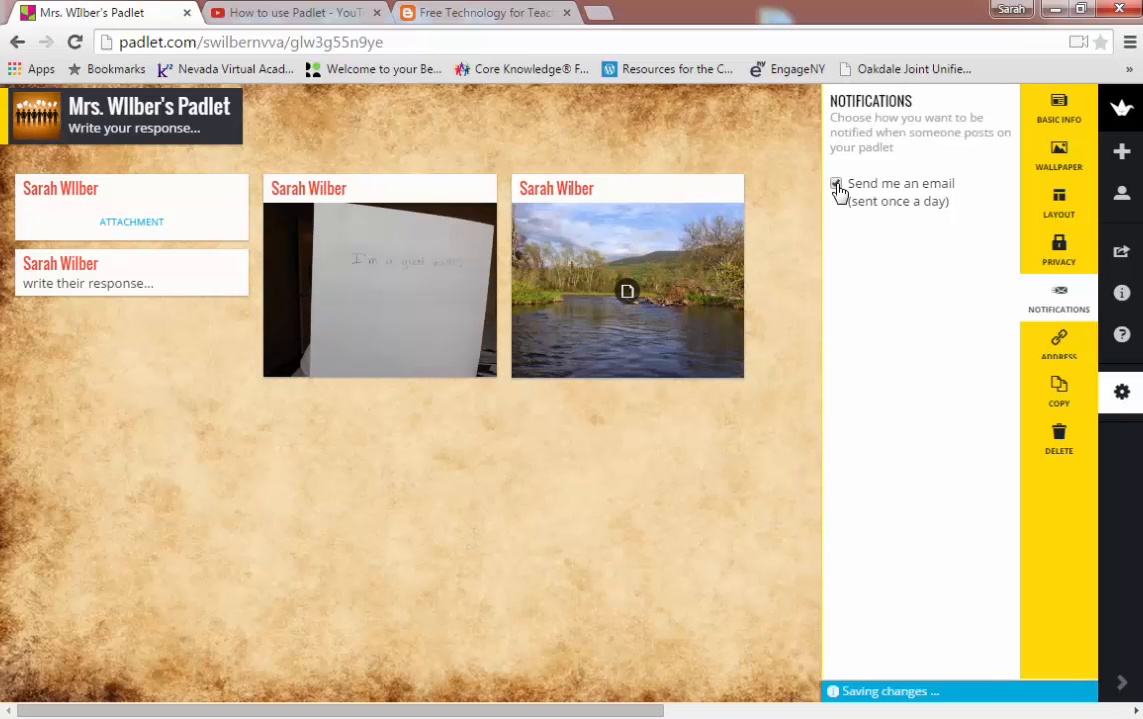
click(1058, 343)
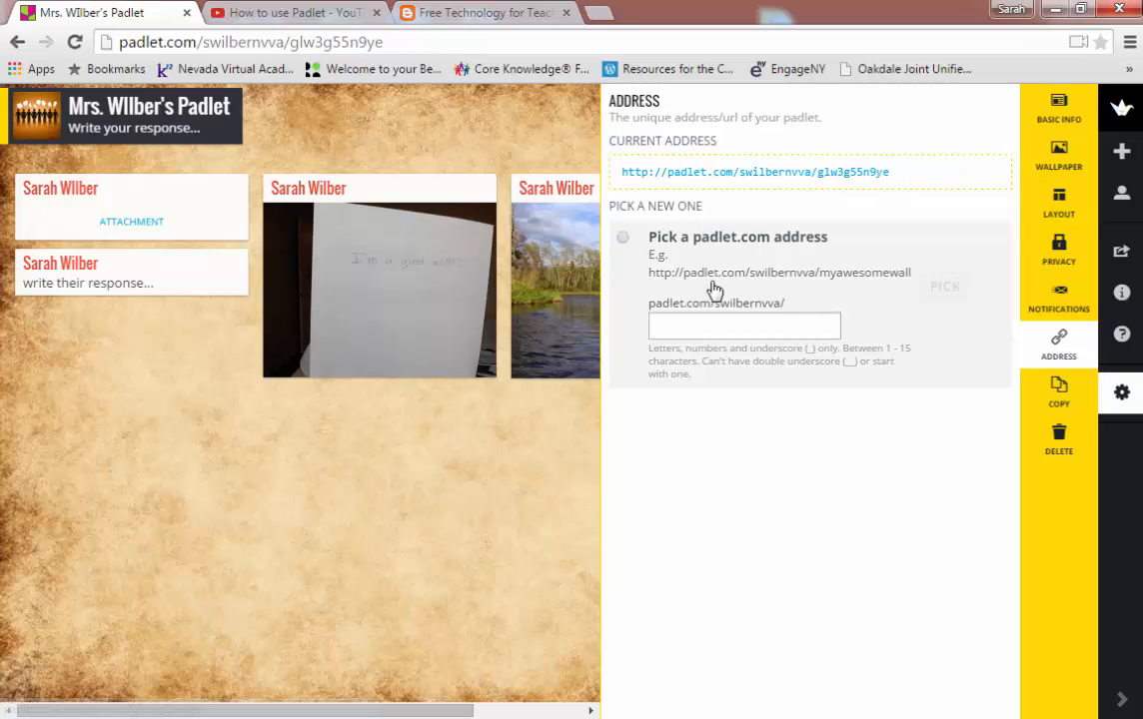
Step: Pick the custom padlet.com address ending in 2 and select the new address text
click(622, 240)
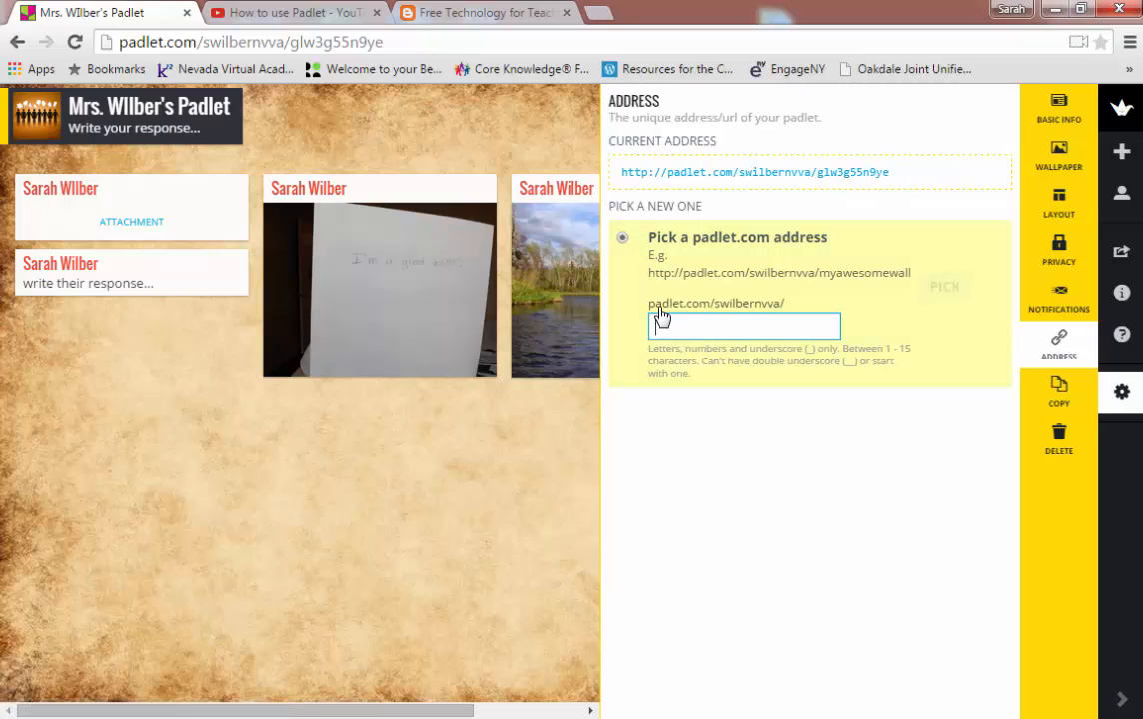
click(766, 326)
text(2)
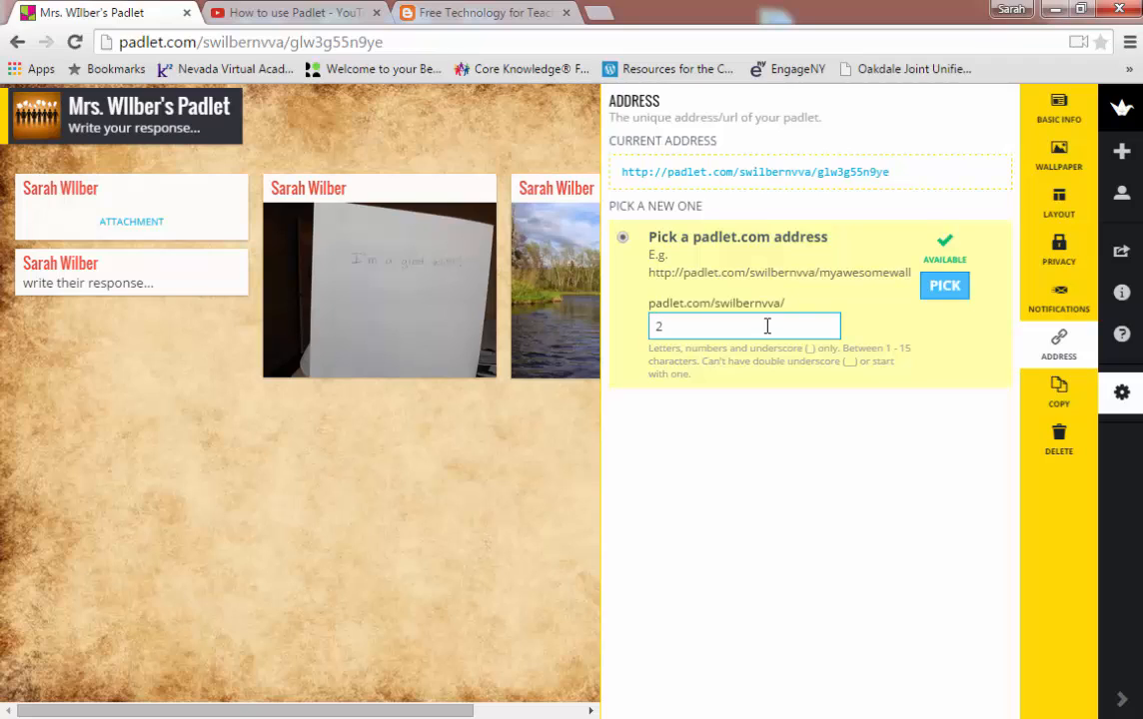
key(BackSpace)
text(3)
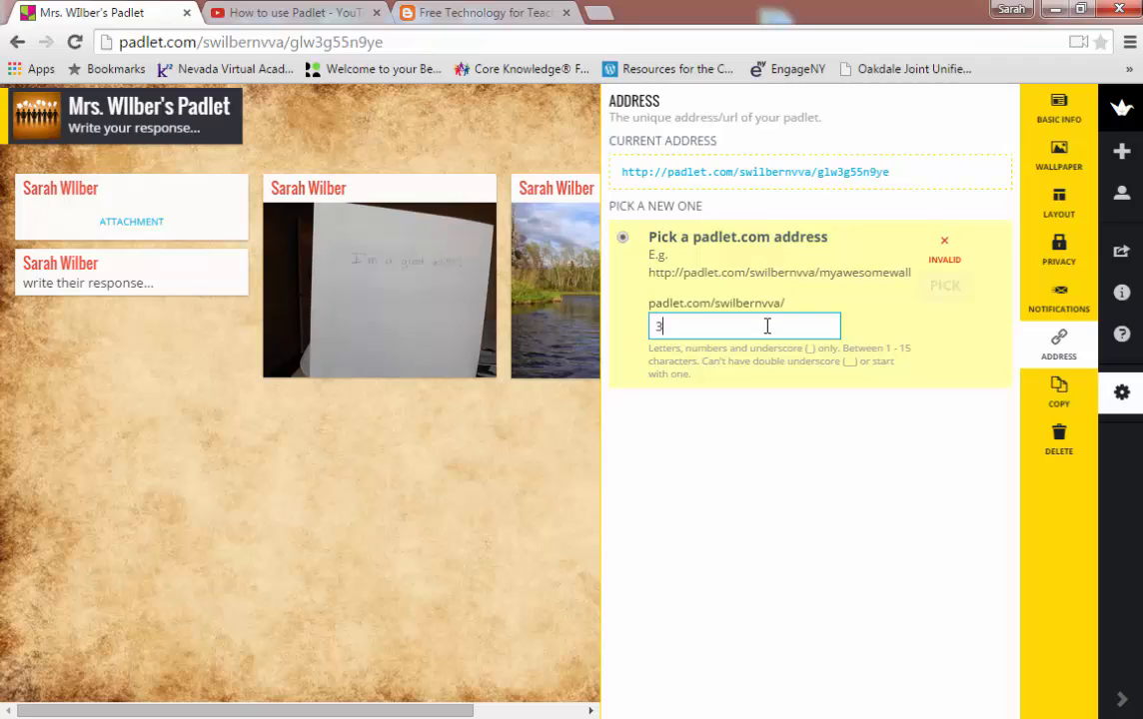
key(BackSpace)
text(2)
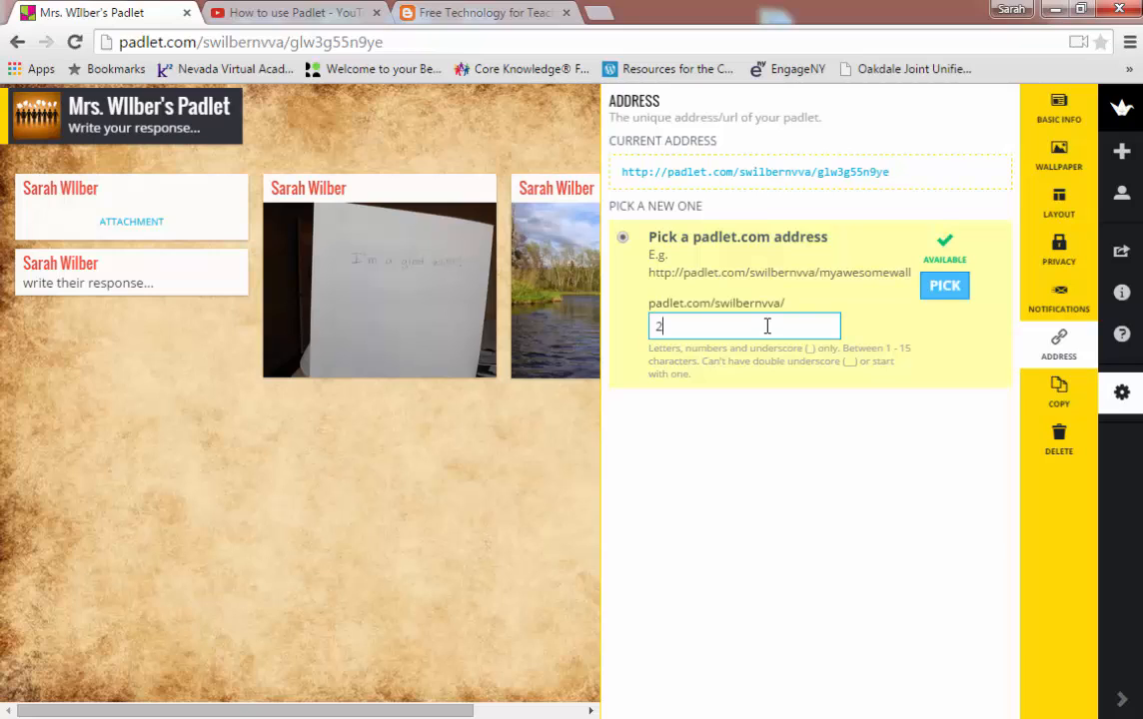
click(944, 286)
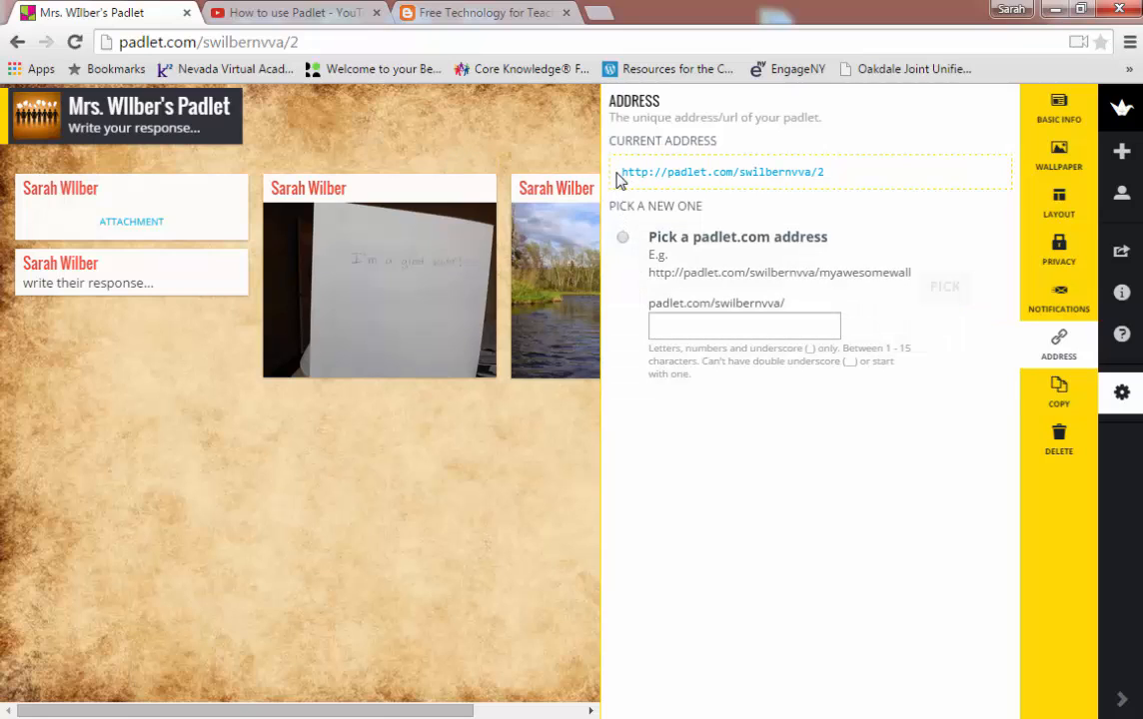
drag(616, 178, 827, 184)
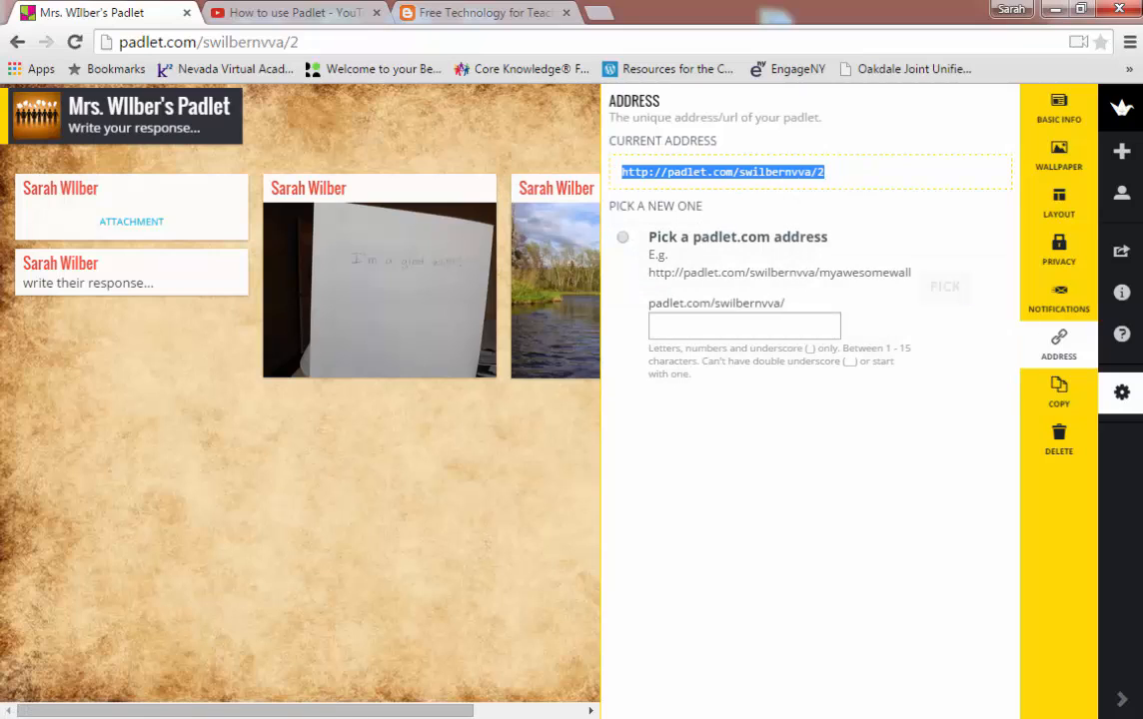
Step: Paste the wall address into Internet Explorer and unlock the wall with its password
click(572, 624)
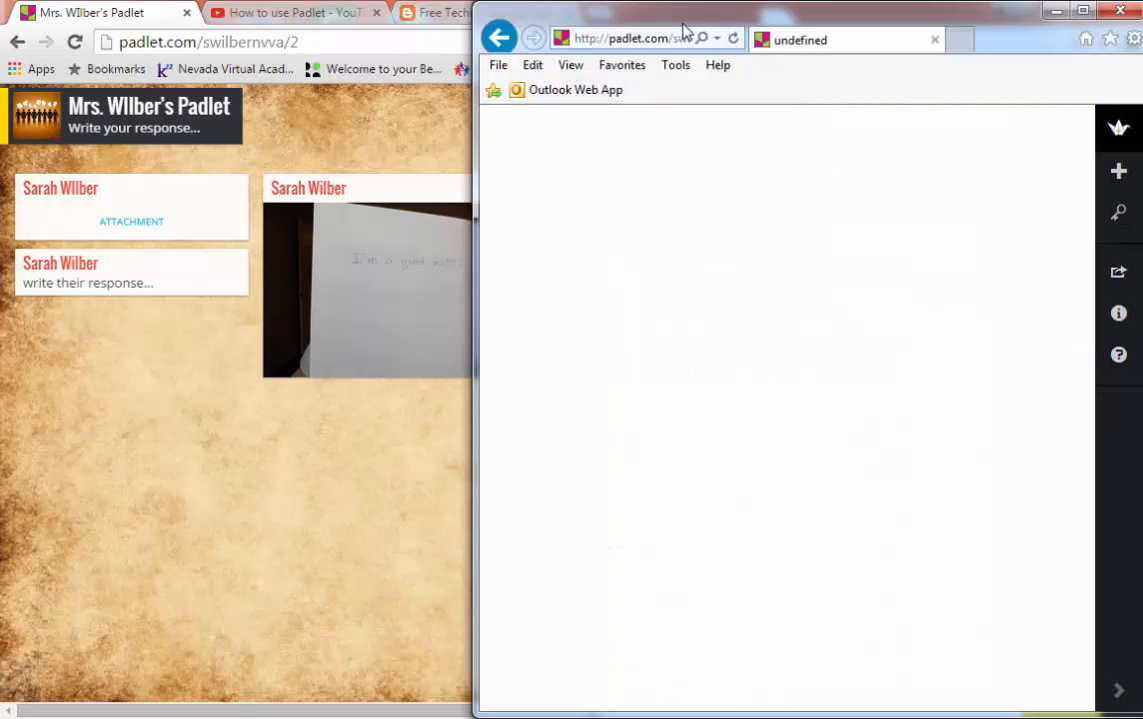
click(650, 40)
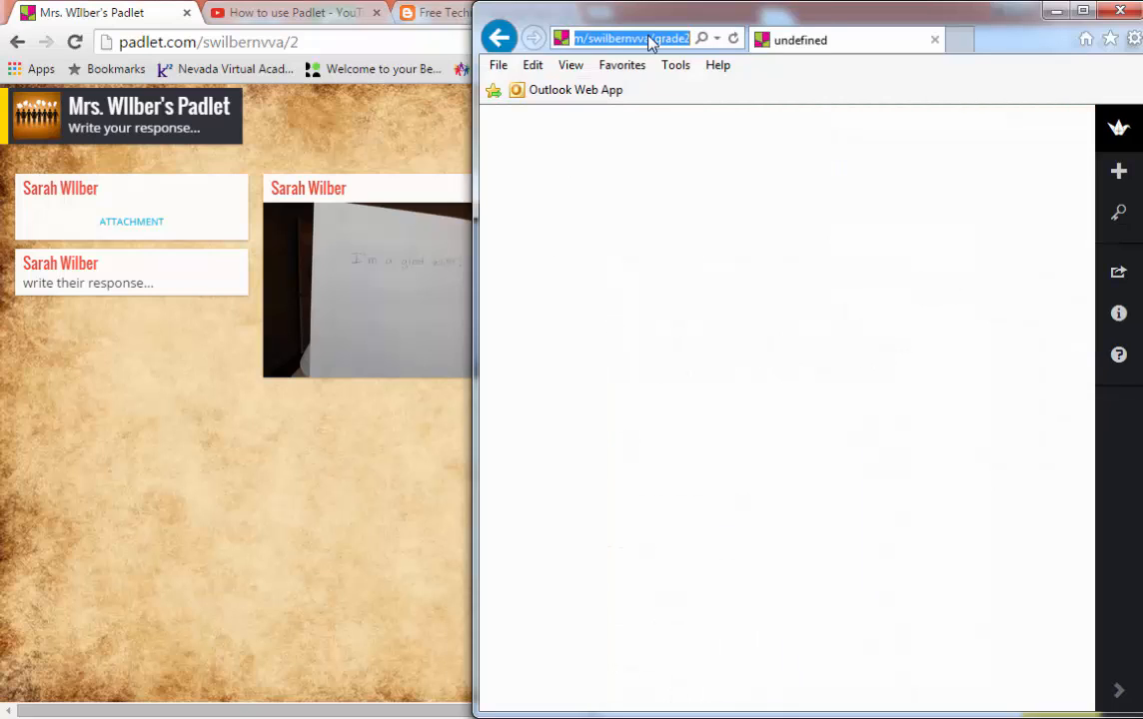
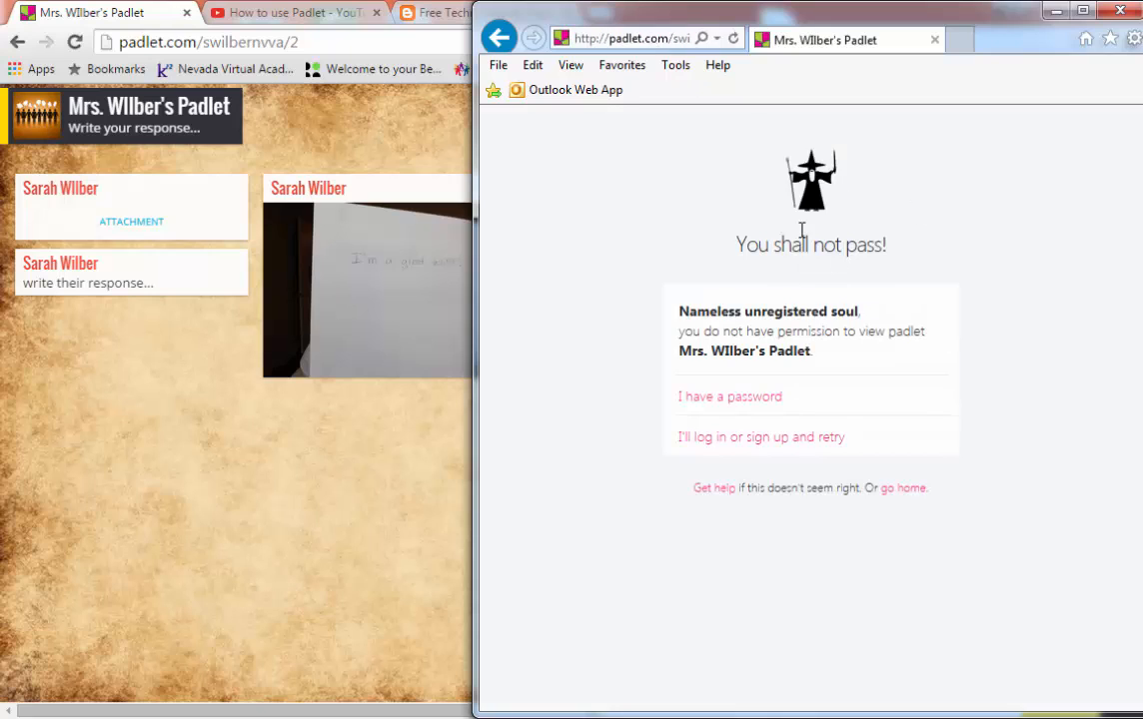
click(743, 398)
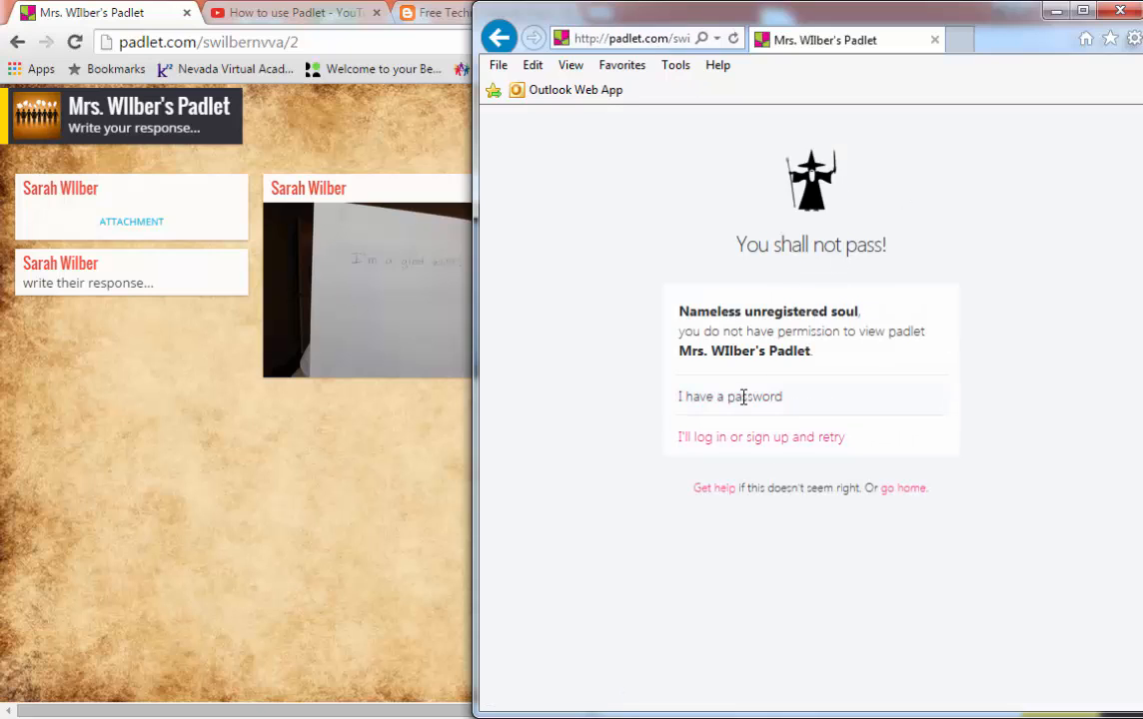
click(743, 397)
click(756, 430)
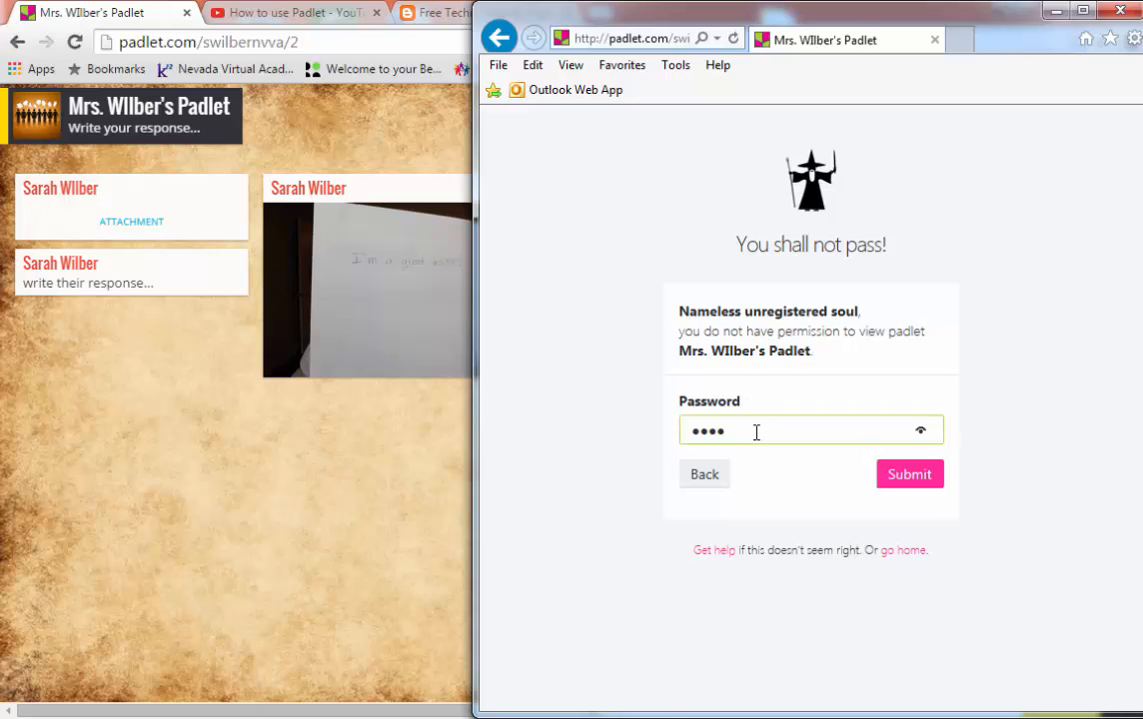
click(917, 475)
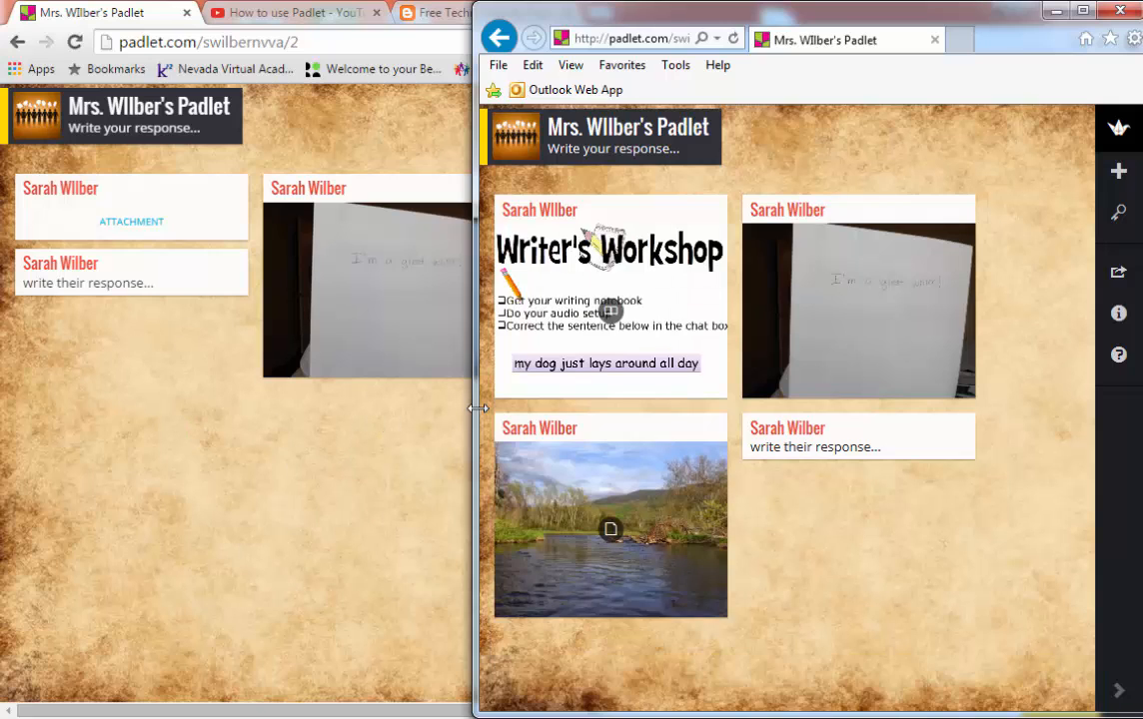
Step: Resize the Internet Explorer and Chrome windows to sit side by side
drag(476, 402, 646, 387)
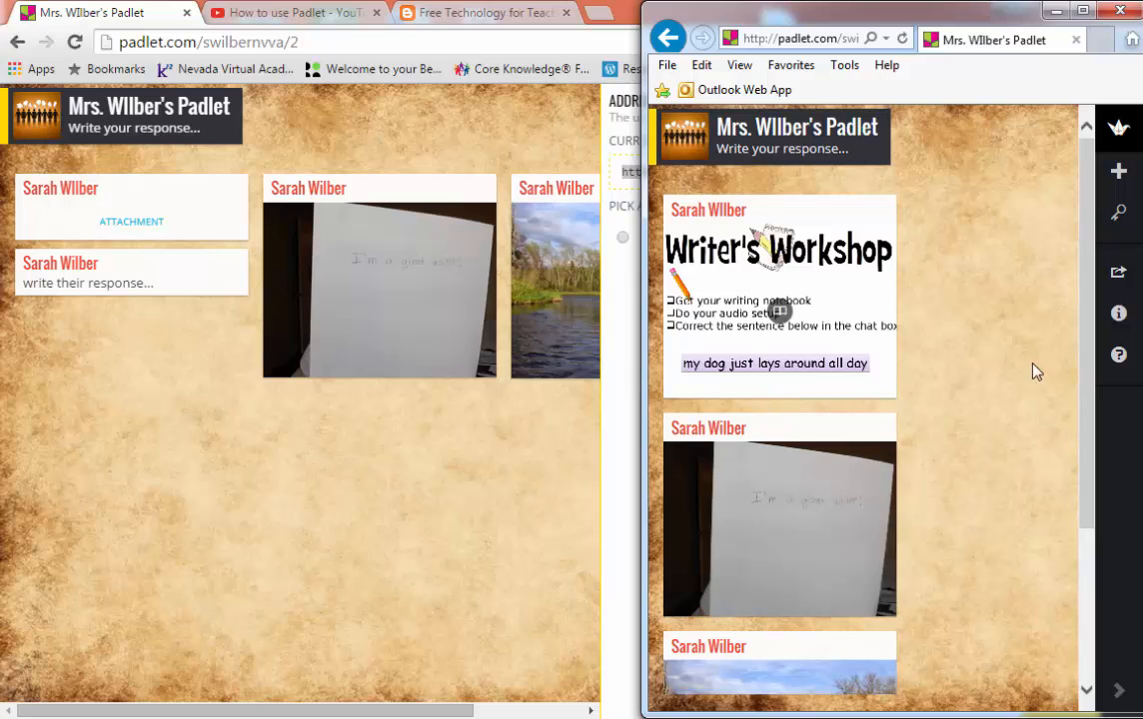
click(228, 467)
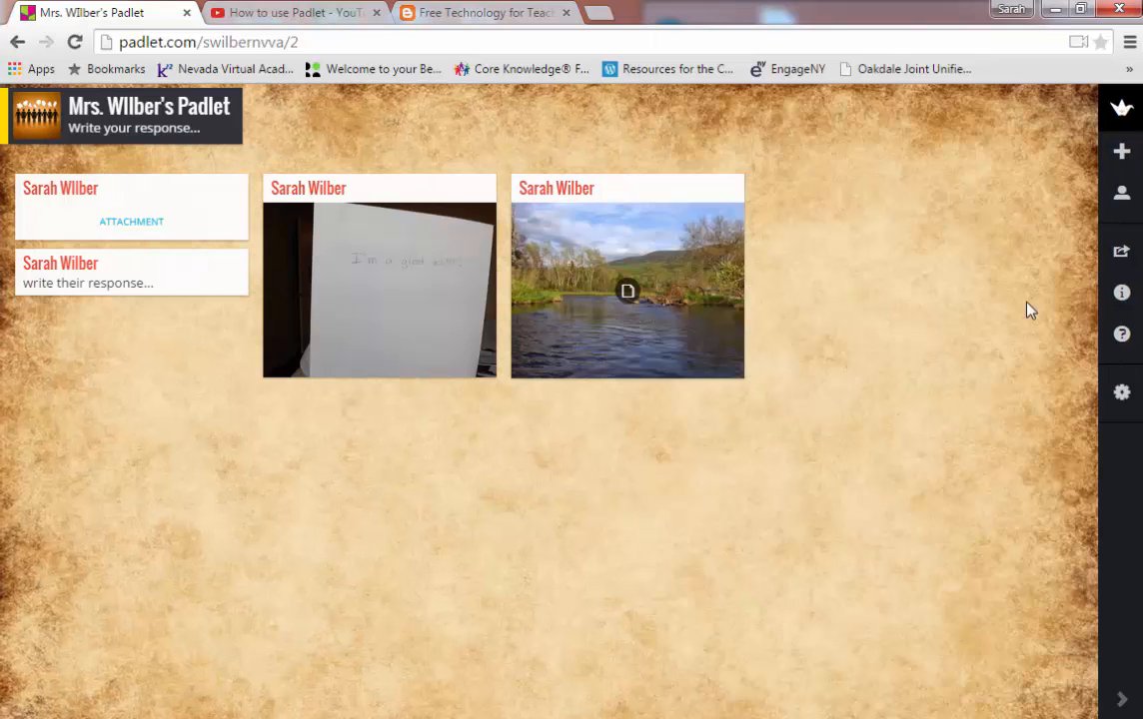
click(1080, 9)
drag(835, 243, 645, 231)
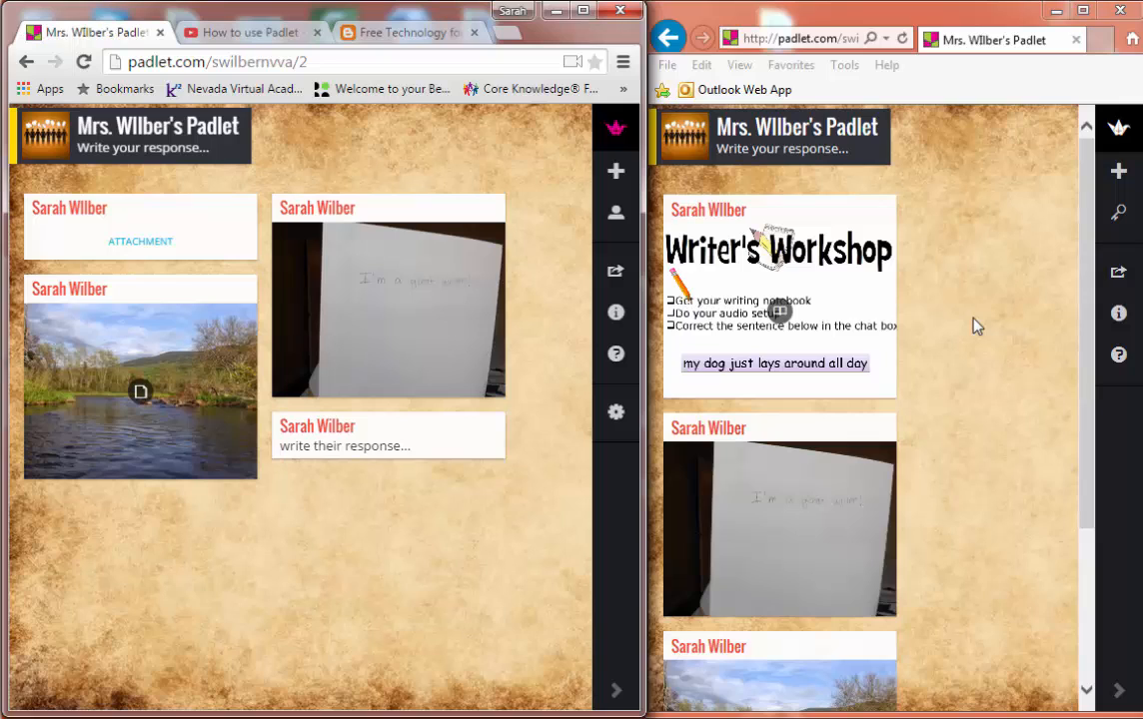
Step: Add a visitor post with the student's name and sample text from Internet Explorer
double_click(952, 222)
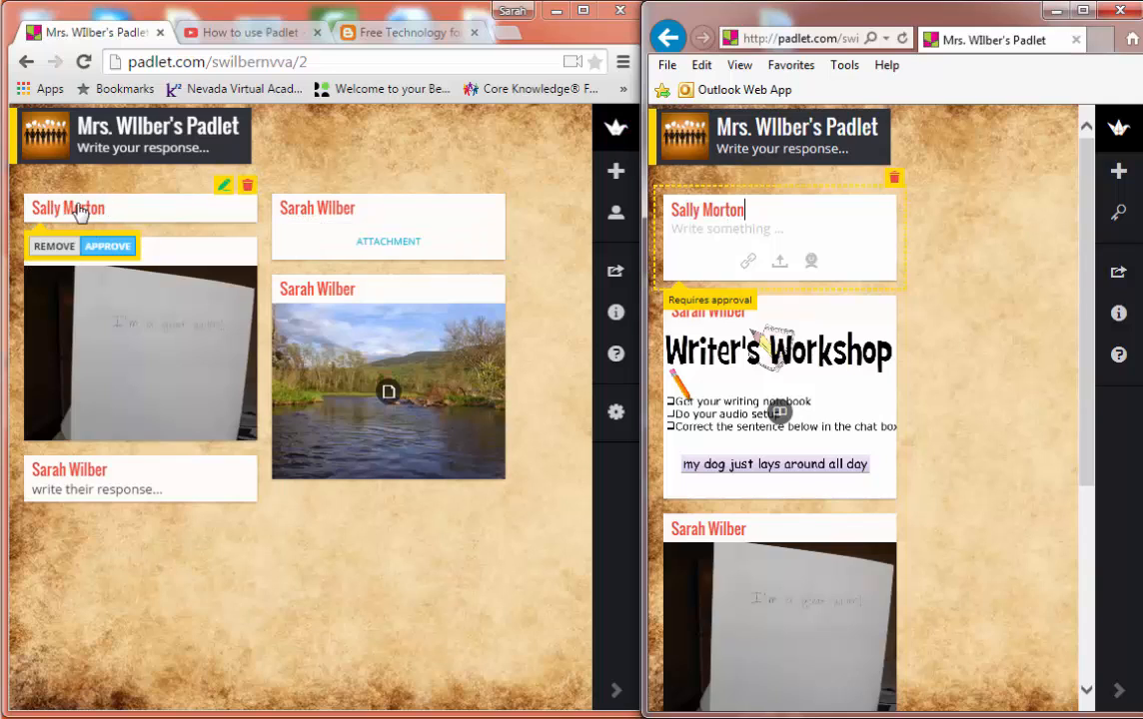
click(725, 230)
text(Sally will type here...)
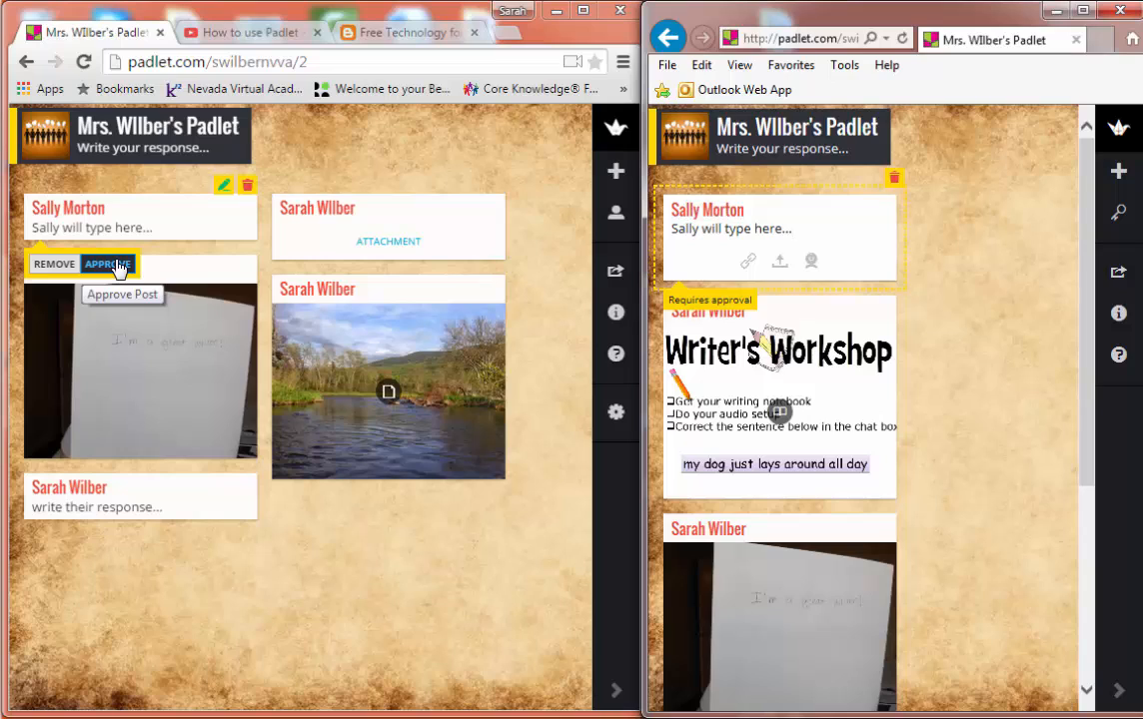
click(979, 330)
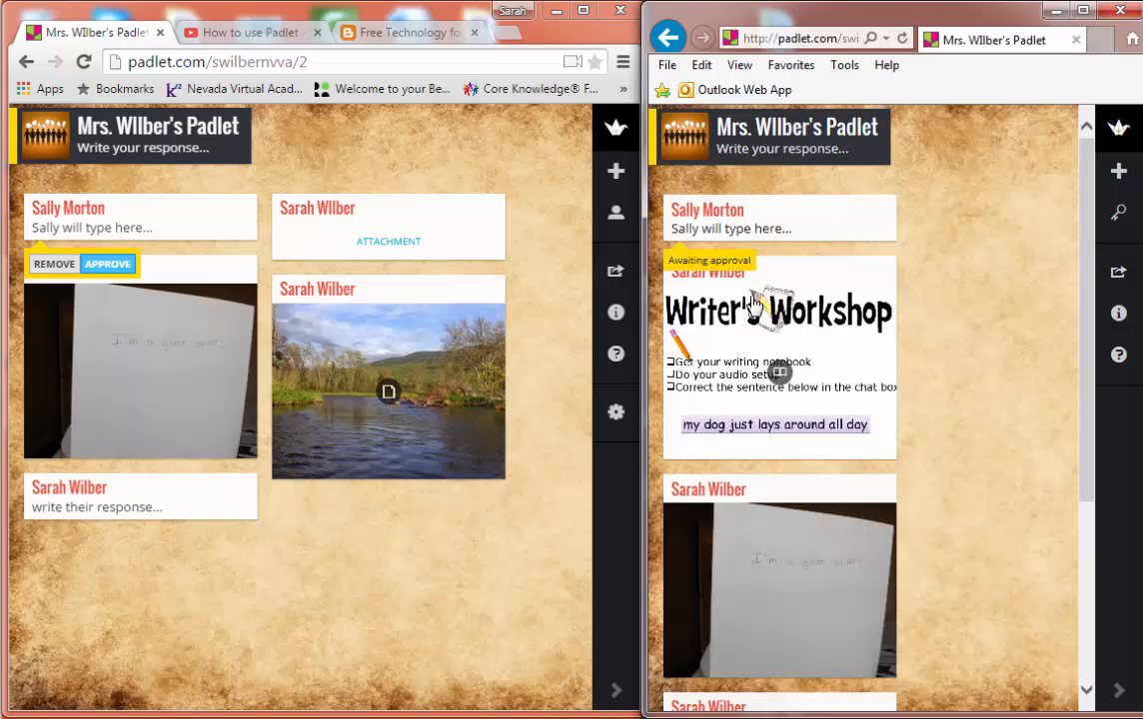
Step: Post a second student's name from Internet Explorer and approve it on the teacher's wall
double_click(961, 312)
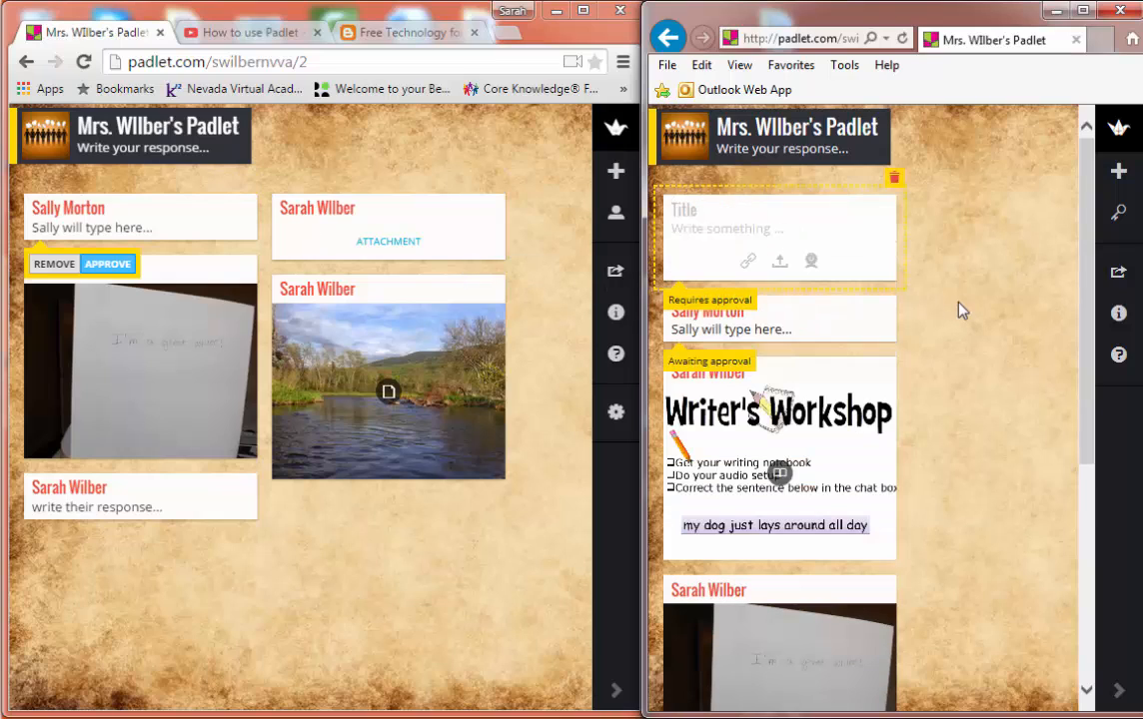
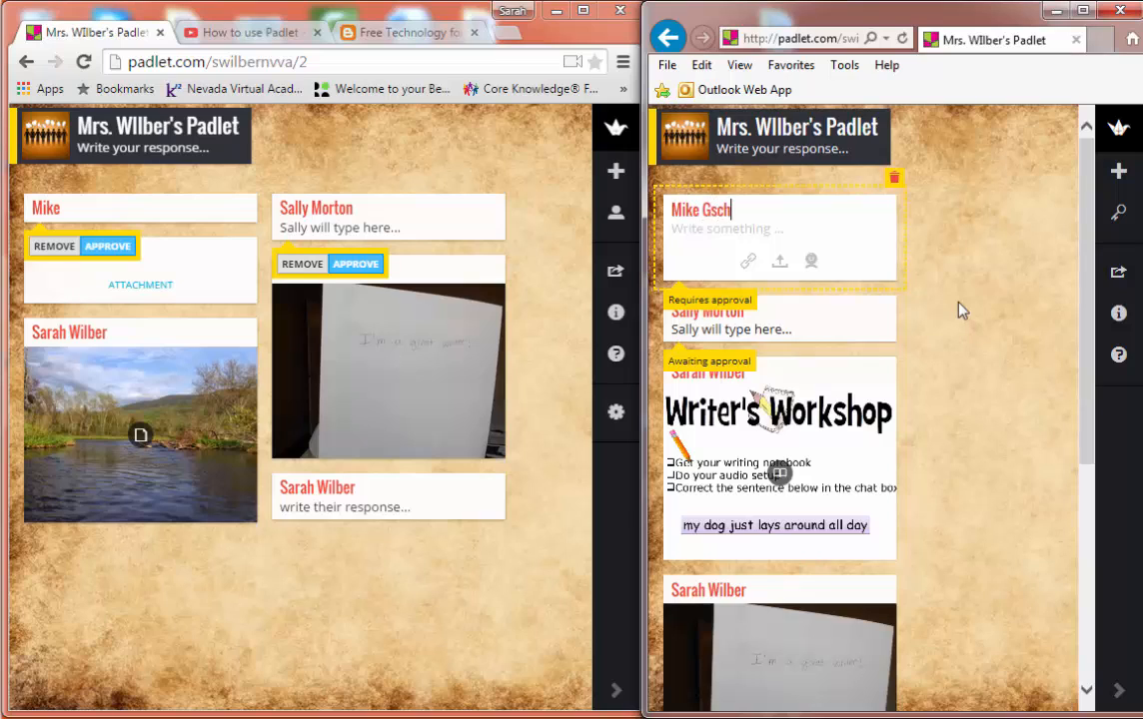
click(980, 306)
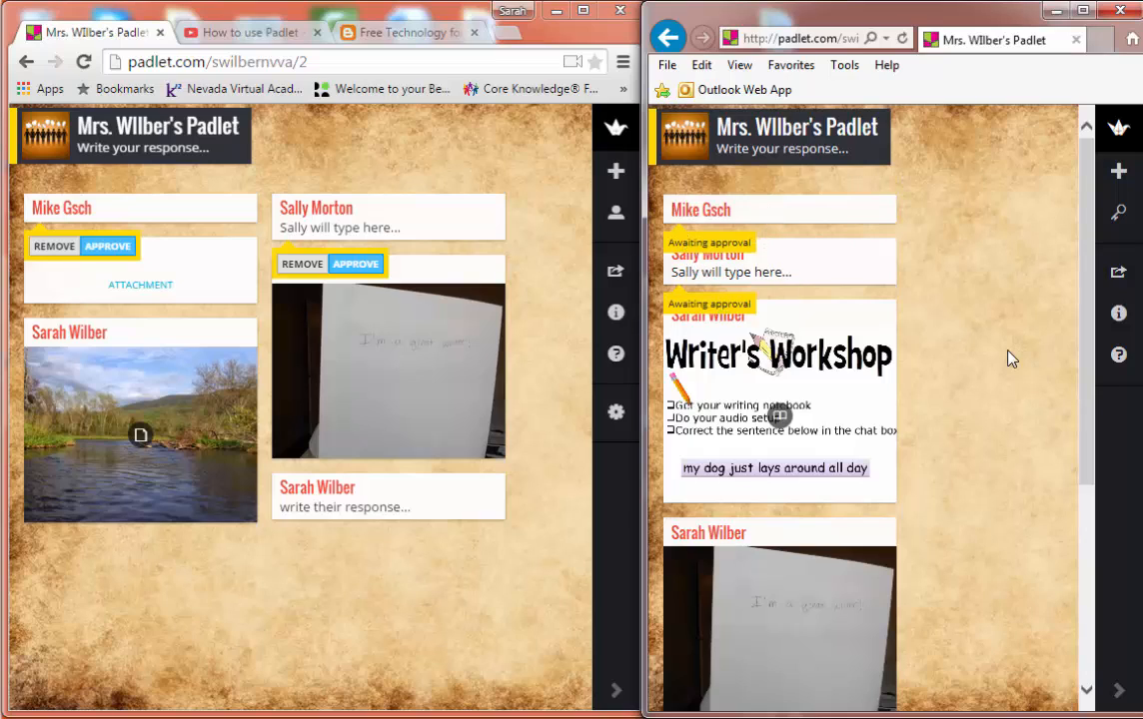
click(107, 247)
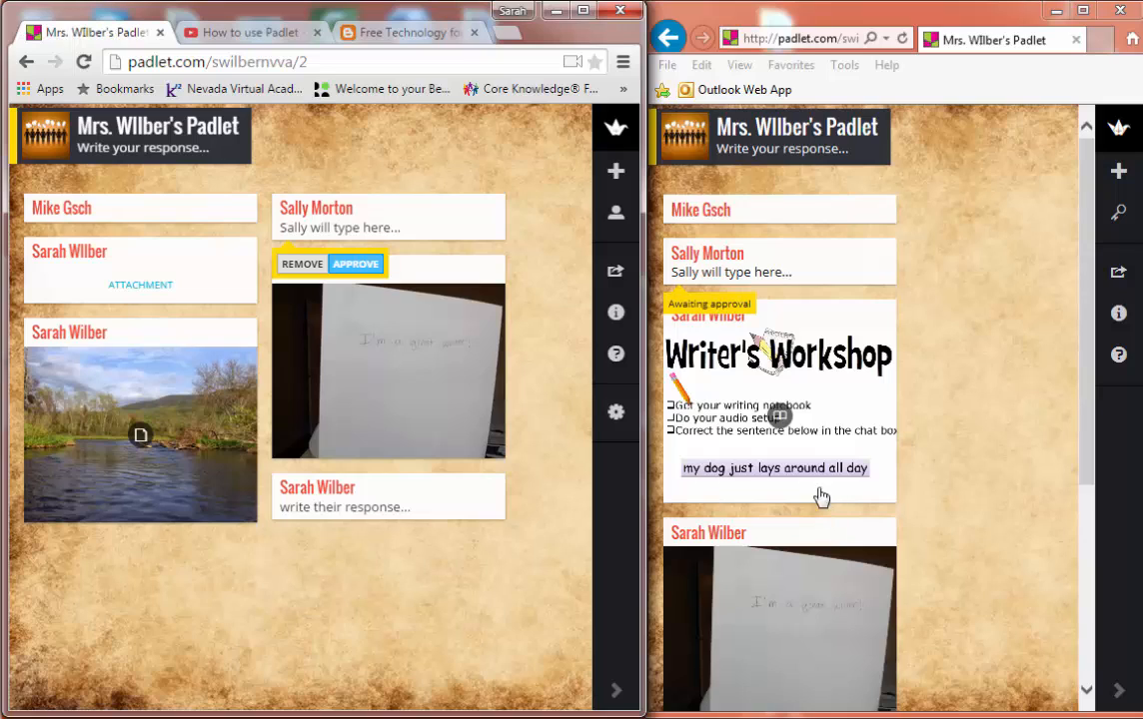
click(616, 414)
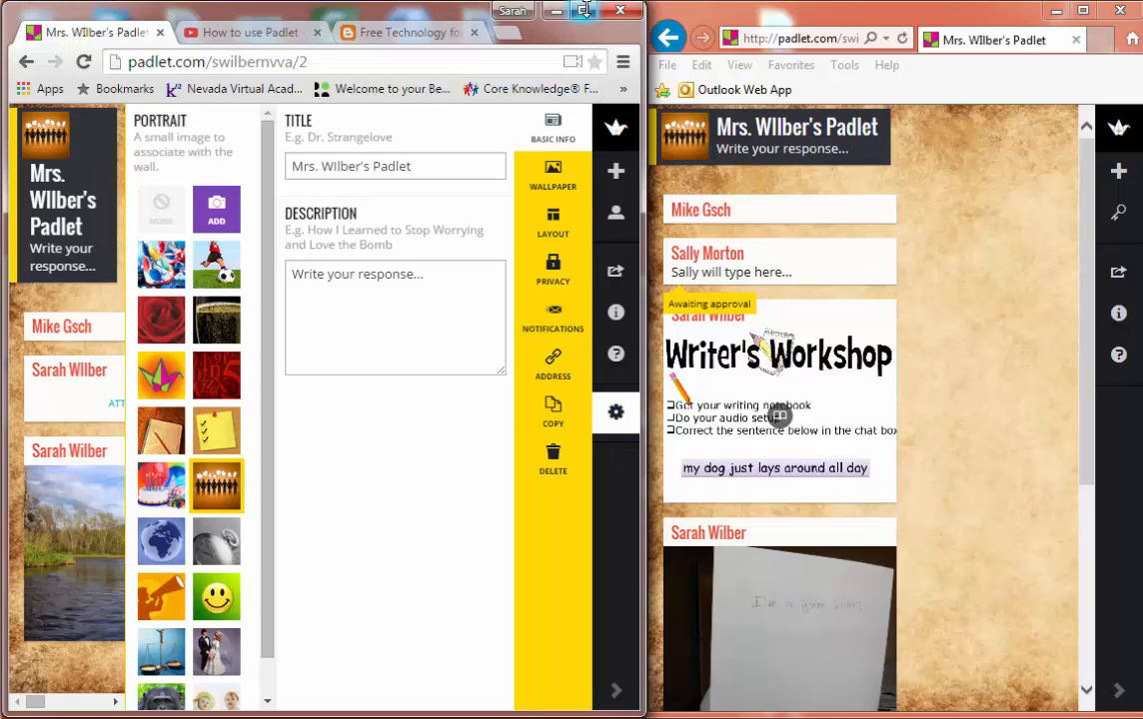
Step: Maximize Chrome, close the settings, view Collaborators and Padlets, and reopen the class wall
click(583, 10)
click(576, 329)
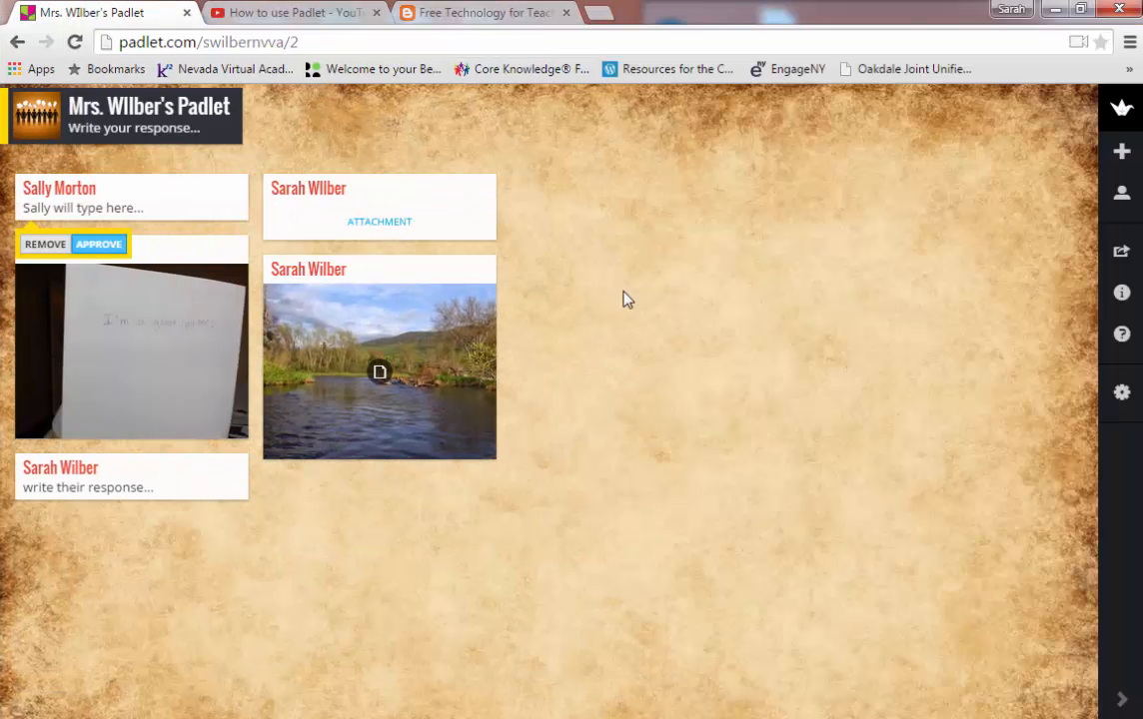
click(1121, 110)
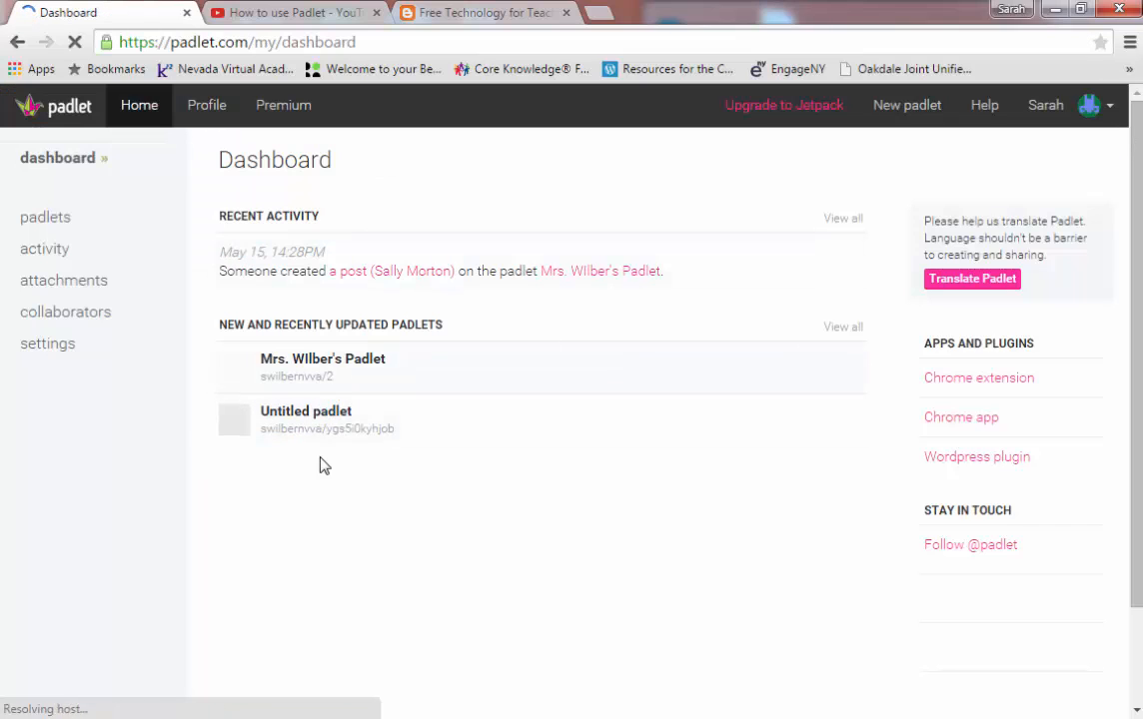
click(63, 317)
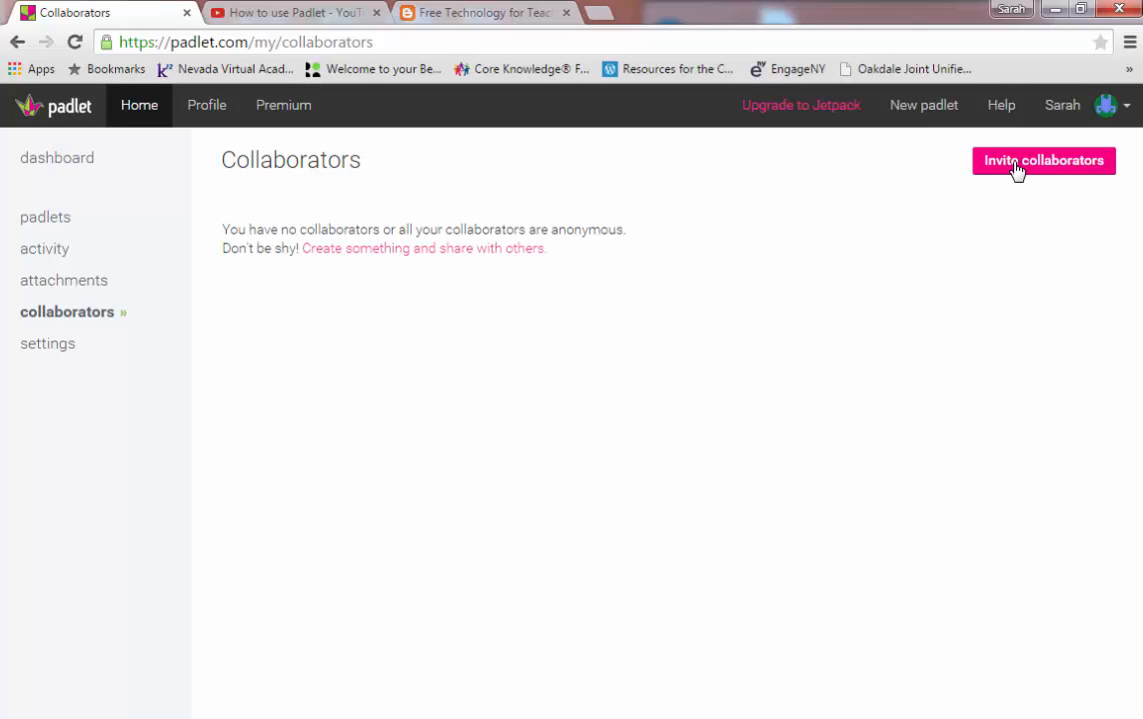
click(36, 220)
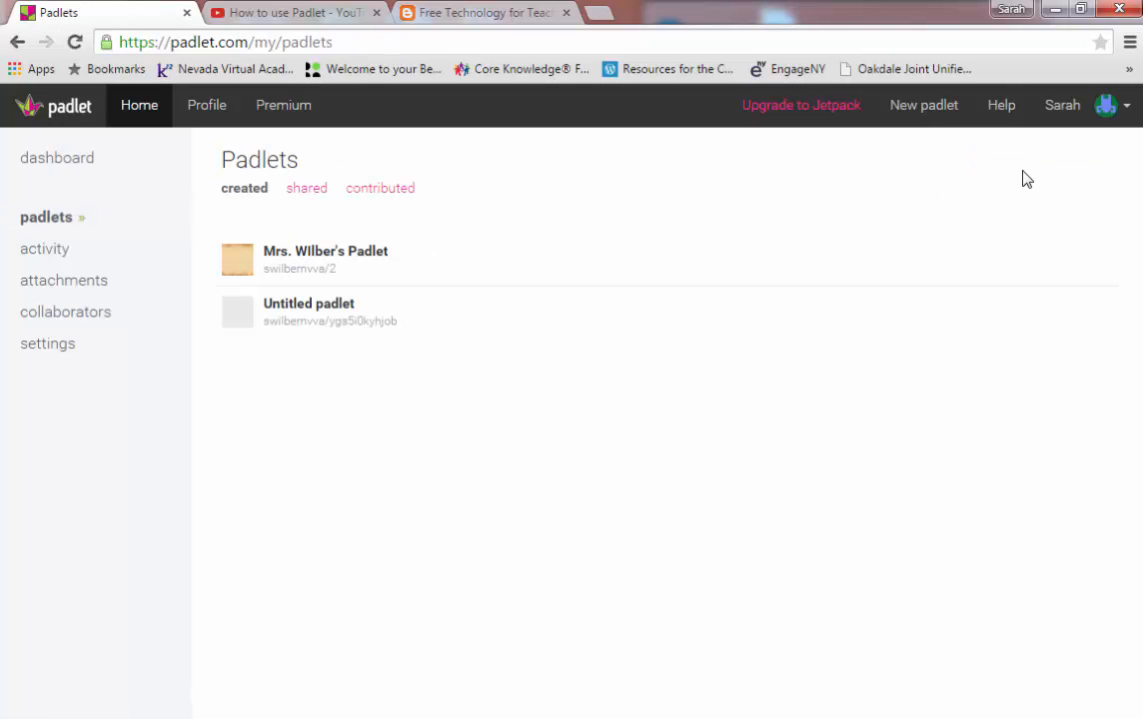
click(293, 270)
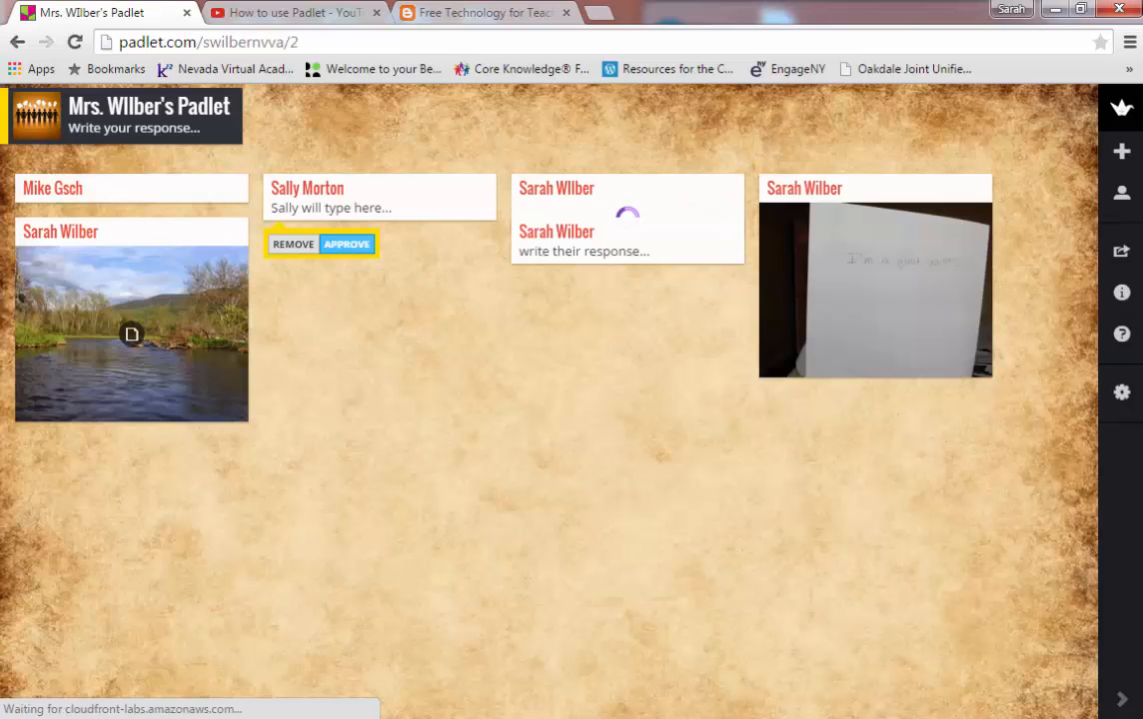
Step: Browse the Share/Export panel's PDF, Excel, CSV, embed code and QR code options
click(1122, 256)
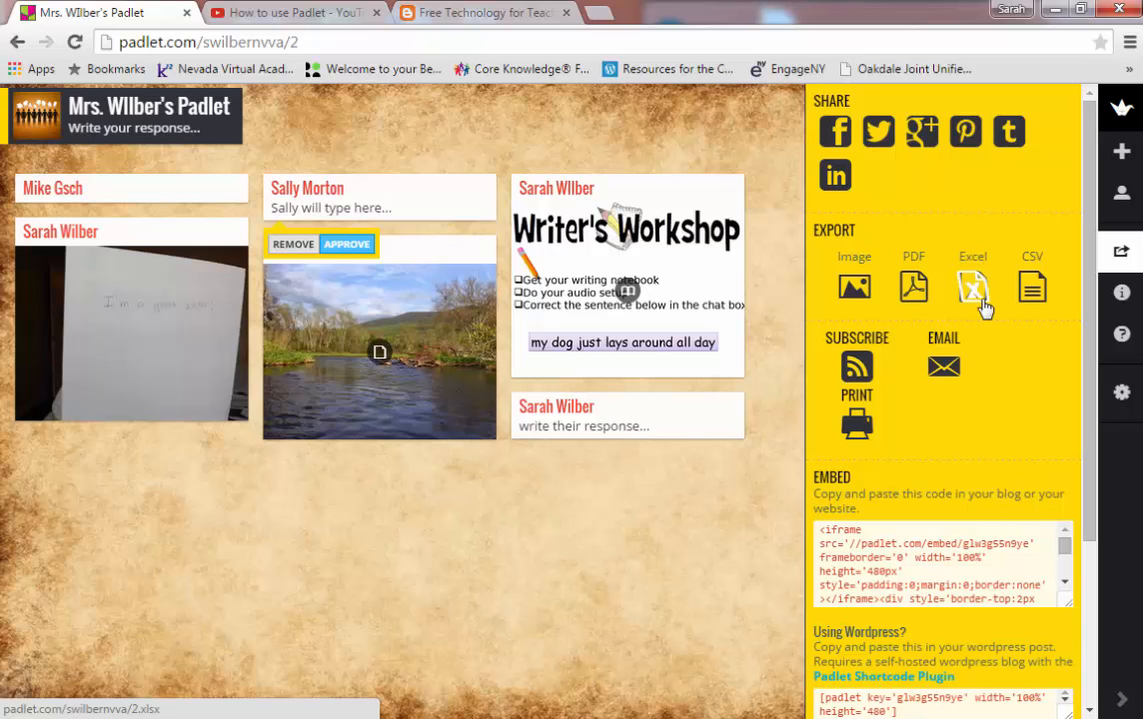
scroll(1074, 549, down, 3)
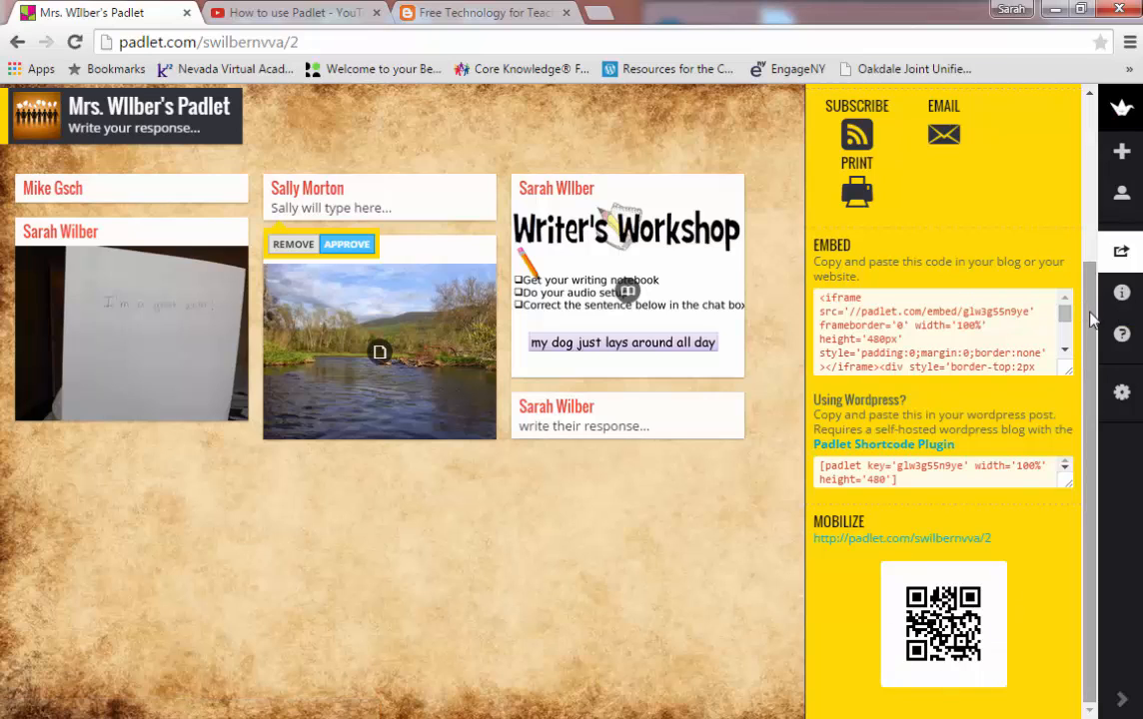
scroll(1092, 317, up, 3)
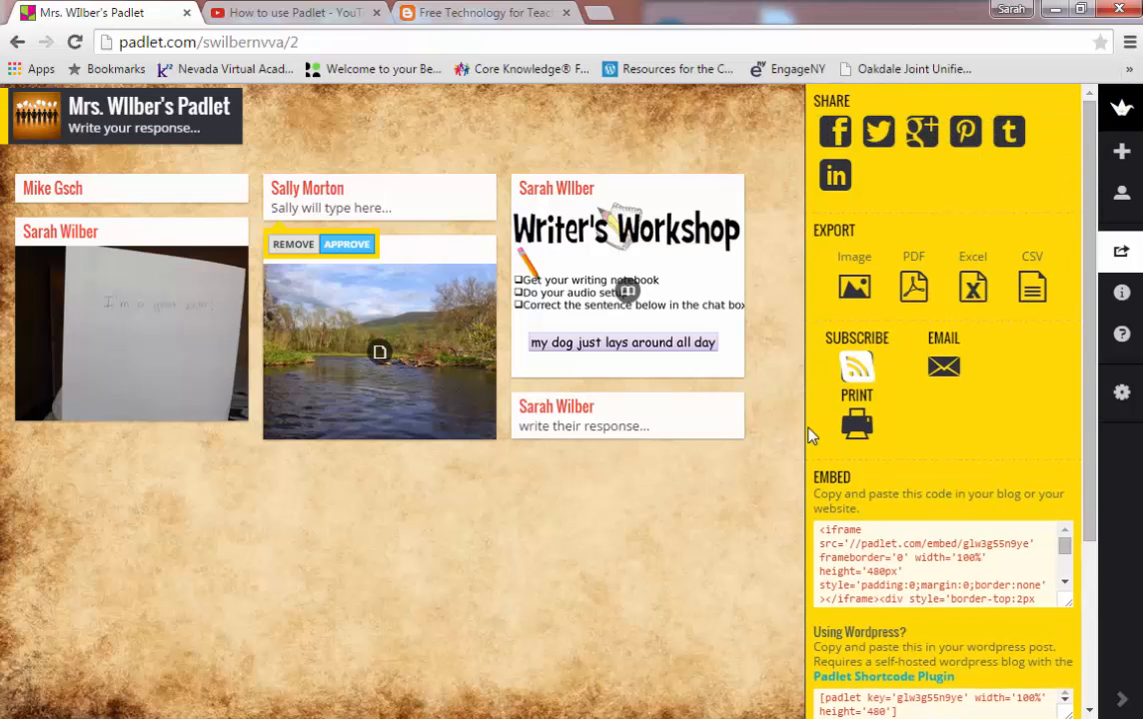